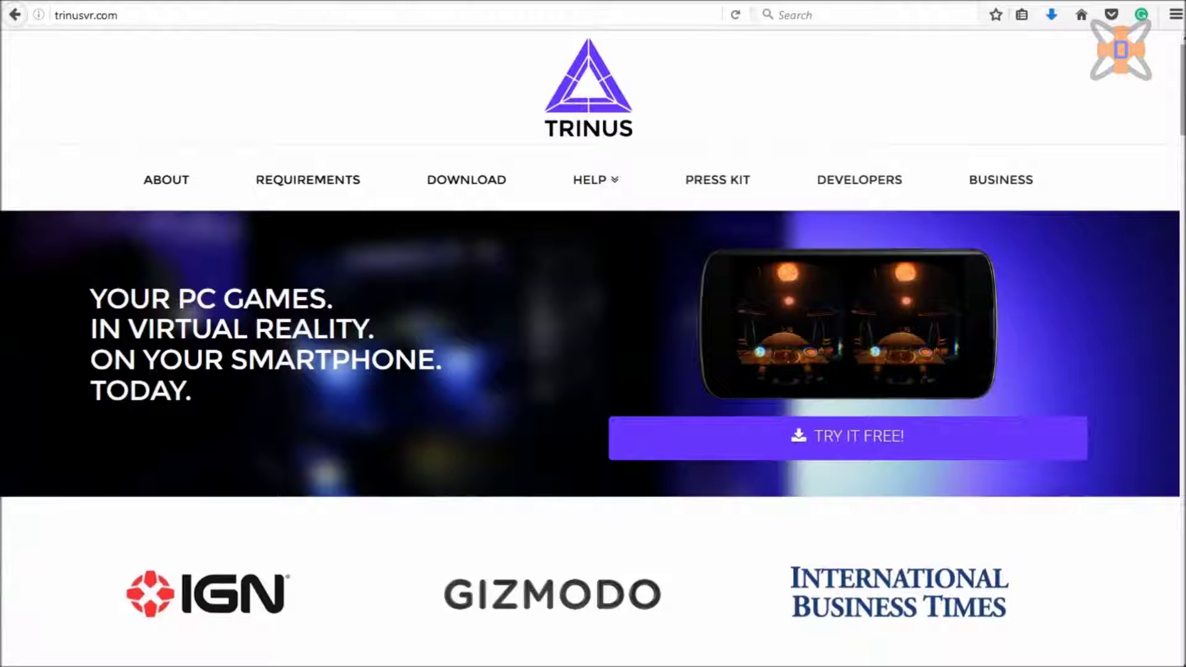
- Look through the Trinus VR home page, from the introduction and feature overview to the required parts section
{"action": "scroll", "coordinate": [592, 349], "scroll_direction": "down", "scroll_amount": 1}
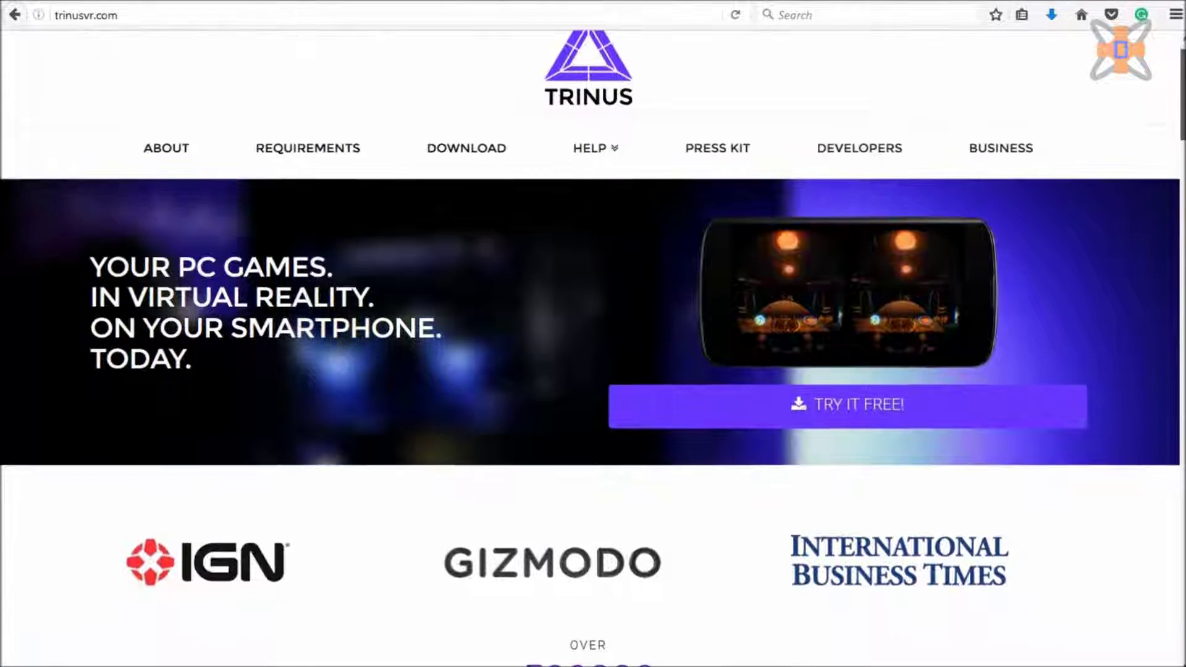
{"action": "scroll", "coordinate": [591, 348], "scroll_direction": "down", "scroll_amount": 2}
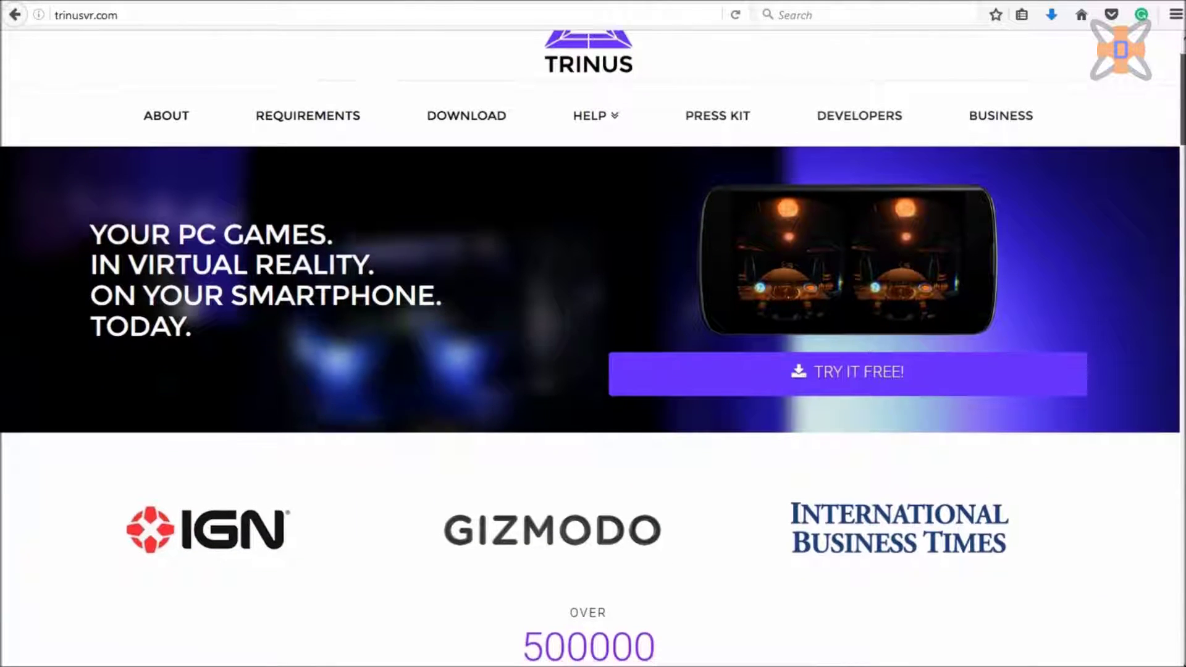
{"action": "scroll", "coordinate": [591, 349], "scroll_direction": "down", "scroll_amount": 2}
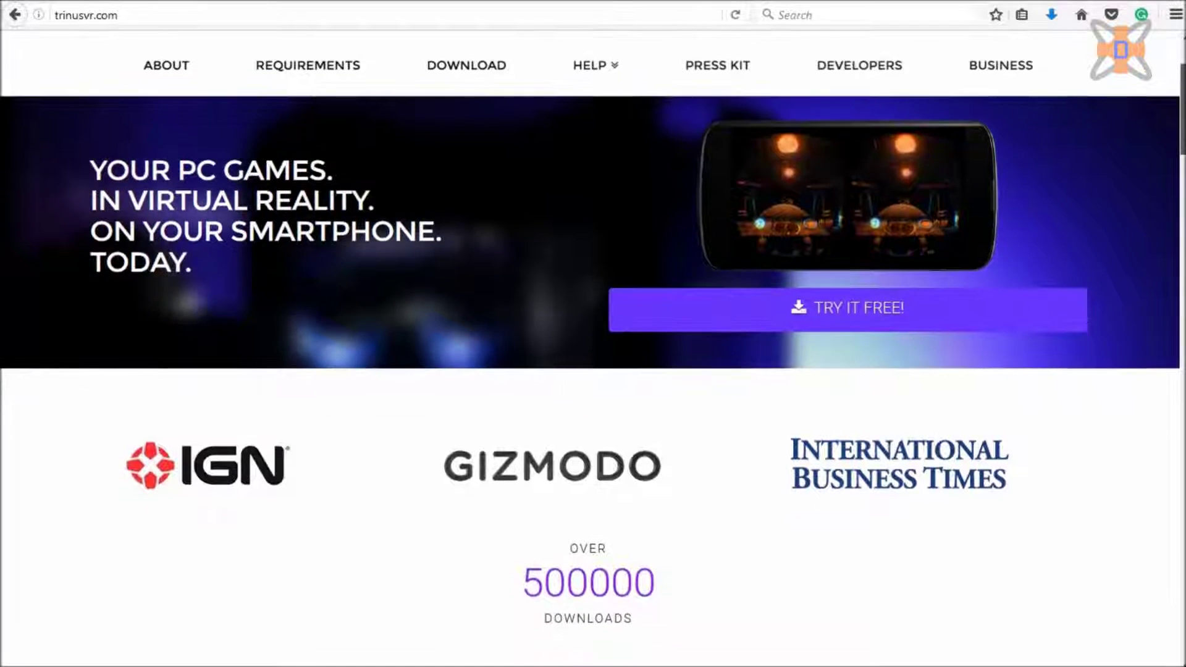
{"action": "scroll", "coordinate": [591, 349], "scroll_direction": "down", "scroll_amount": 3}
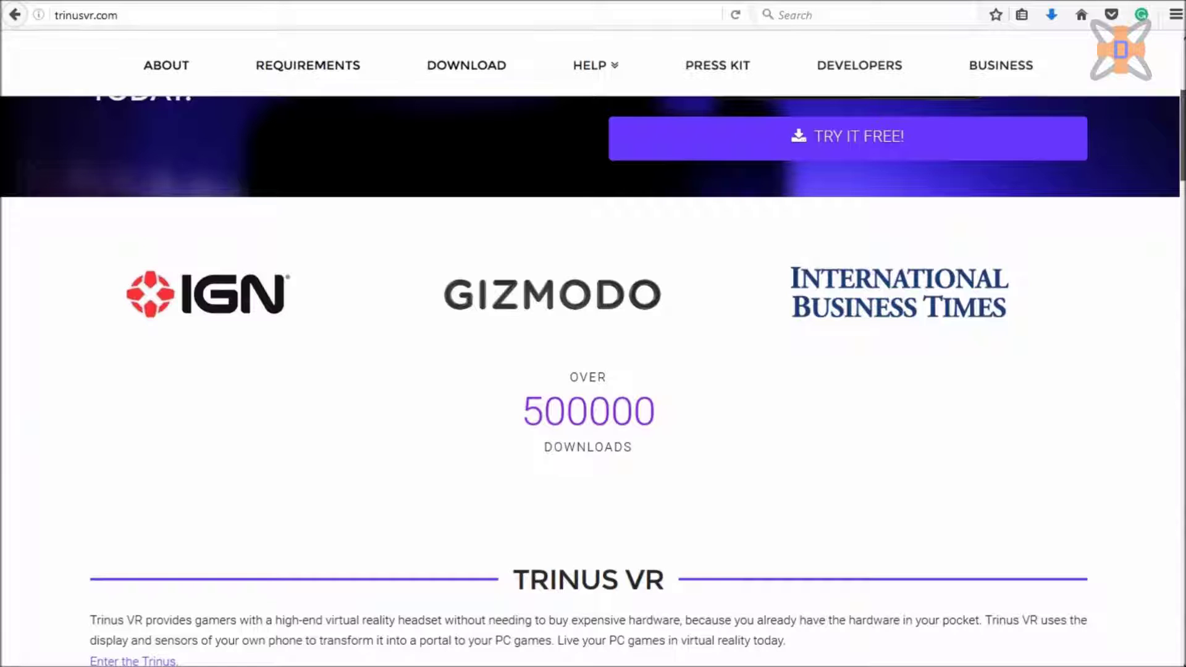
{"action": "scroll", "coordinate": [591, 349], "scroll_direction": "down", "scroll_amount": 3}
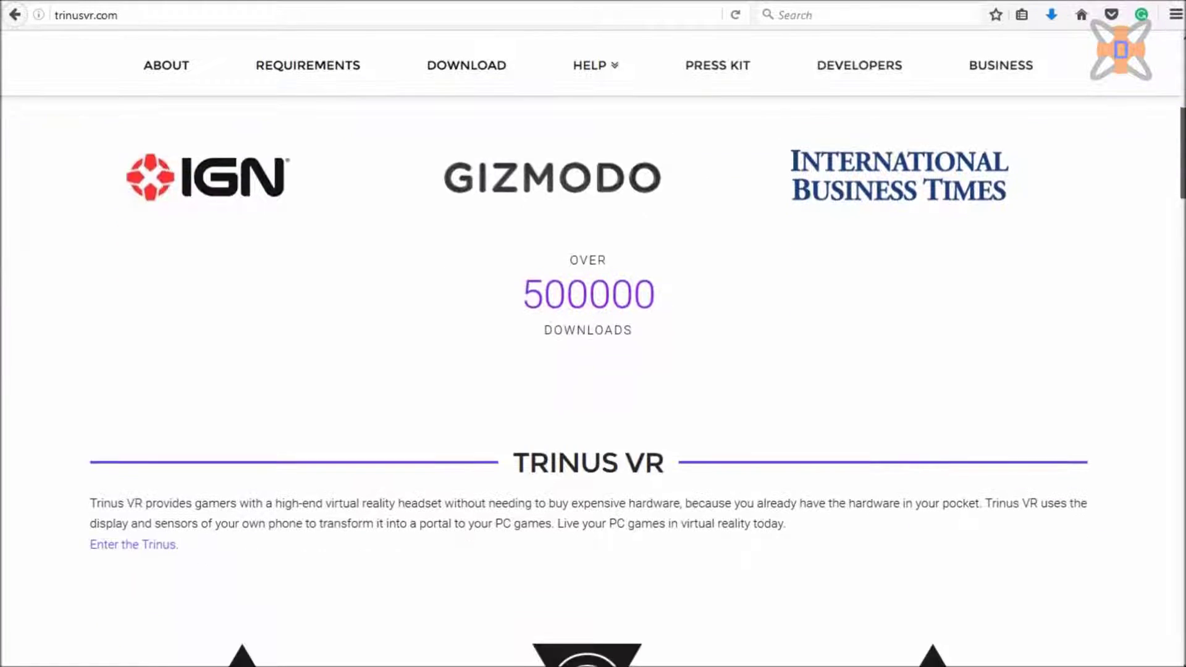
{"action": "scroll", "coordinate": [592, 349], "scroll_direction": "down", "scroll_amount": 3}
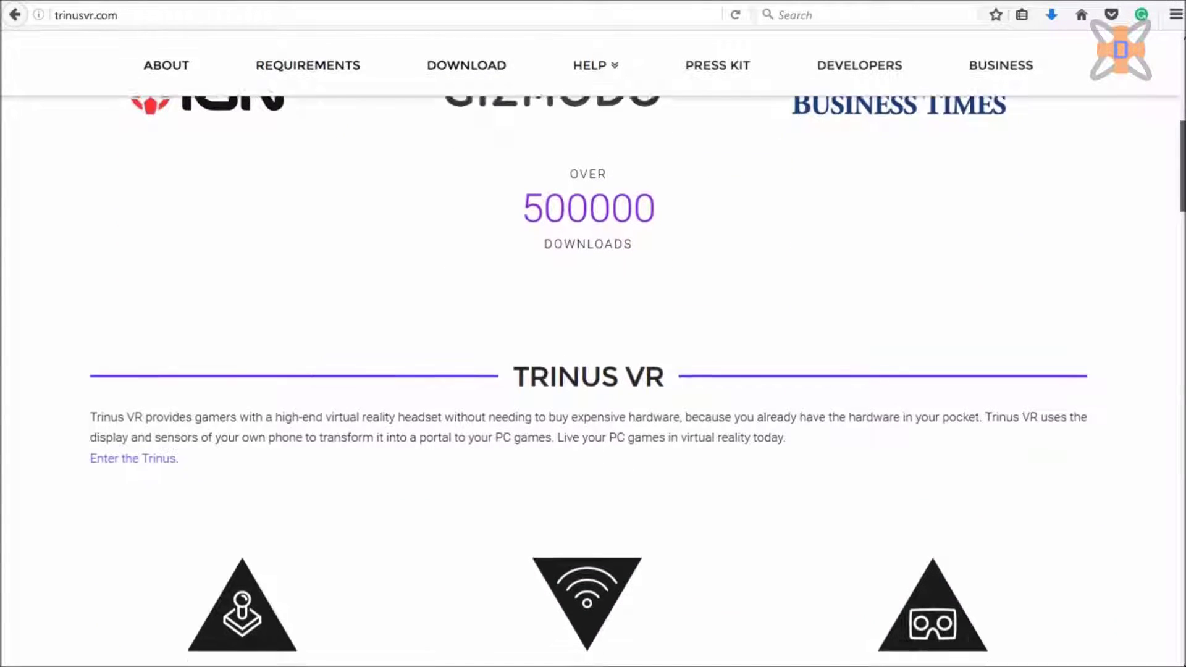
{"action": "scroll", "coordinate": [592, 349], "scroll_direction": "down", "scroll_amount": 2}
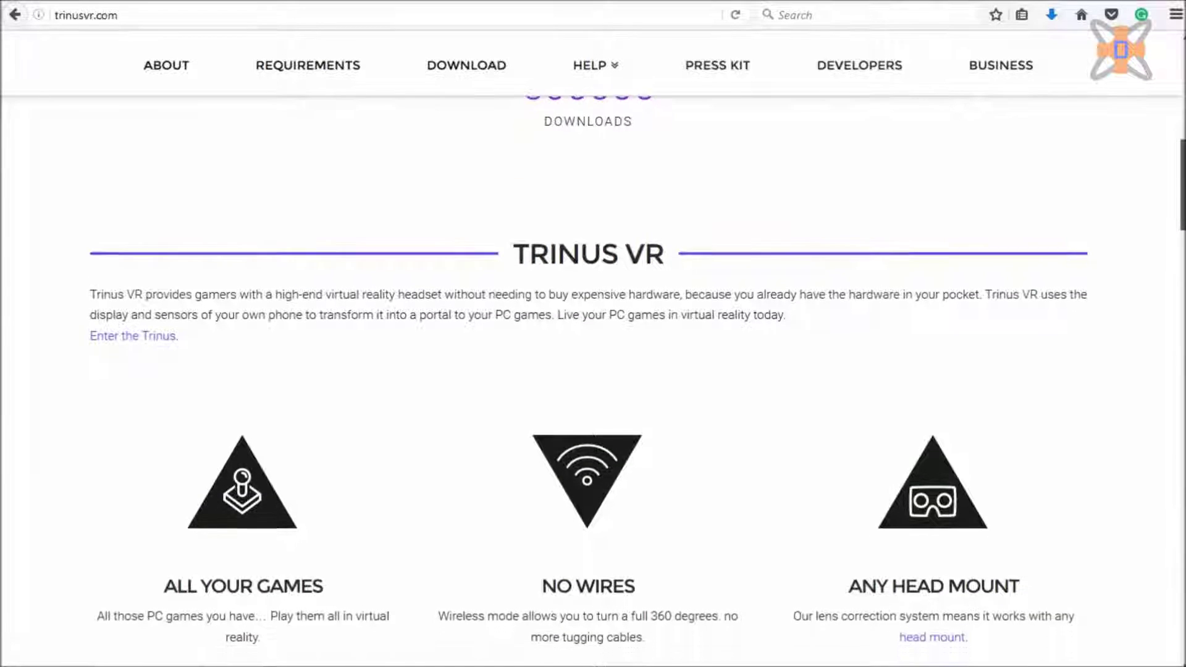
{"action": "scroll", "coordinate": [592, 349], "scroll_direction": "down", "scroll_amount": 3}
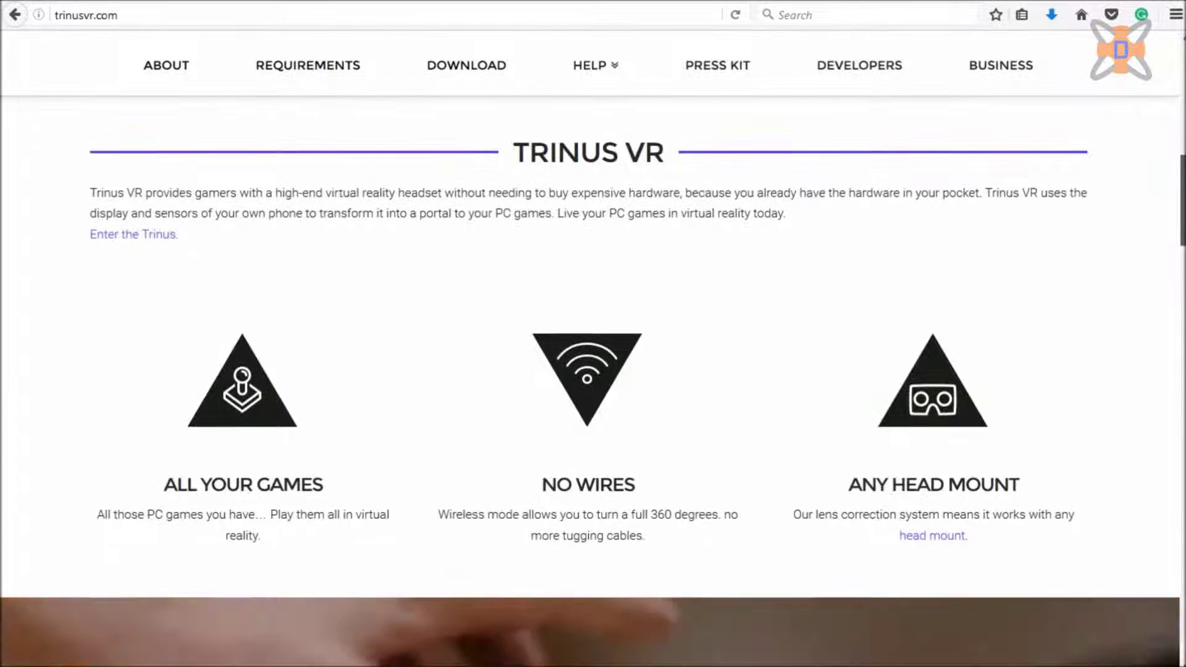
{"action": "scroll", "coordinate": [591, 348], "scroll_direction": "down", "scroll_amount": 8}
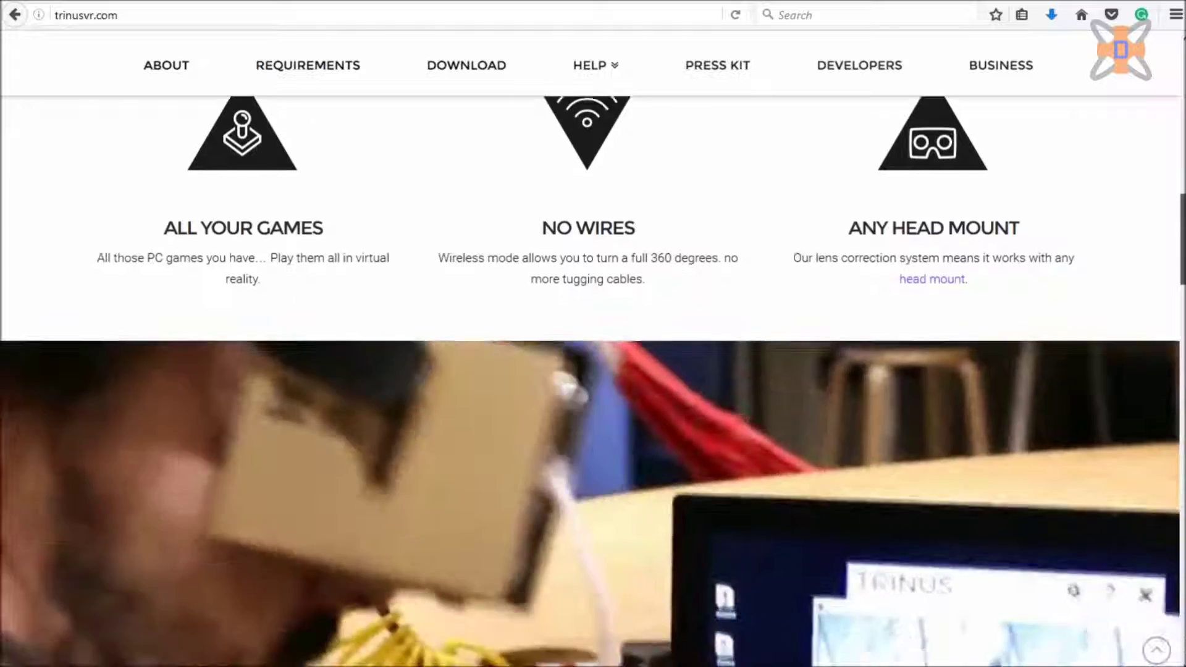
{"action": "scroll", "coordinate": [593, 371], "scroll_direction": "down", "scroll_amount": 7}
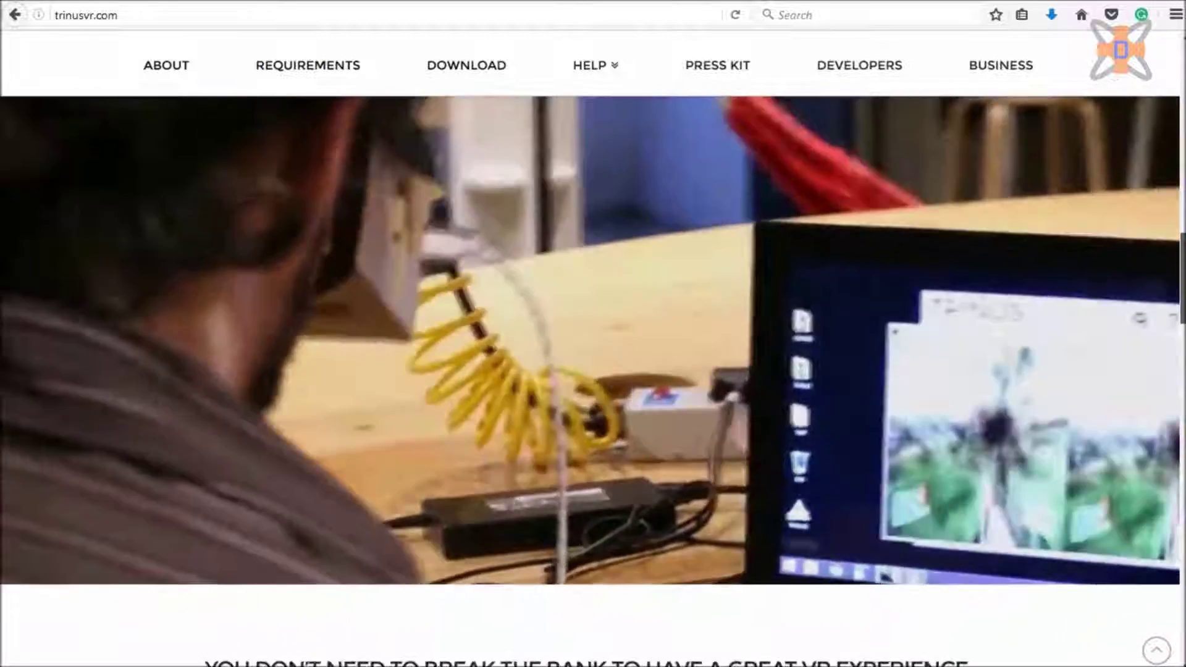
{"action": "scroll", "coordinate": [594, 371], "scroll_direction": "down", "scroll_amount": 7}
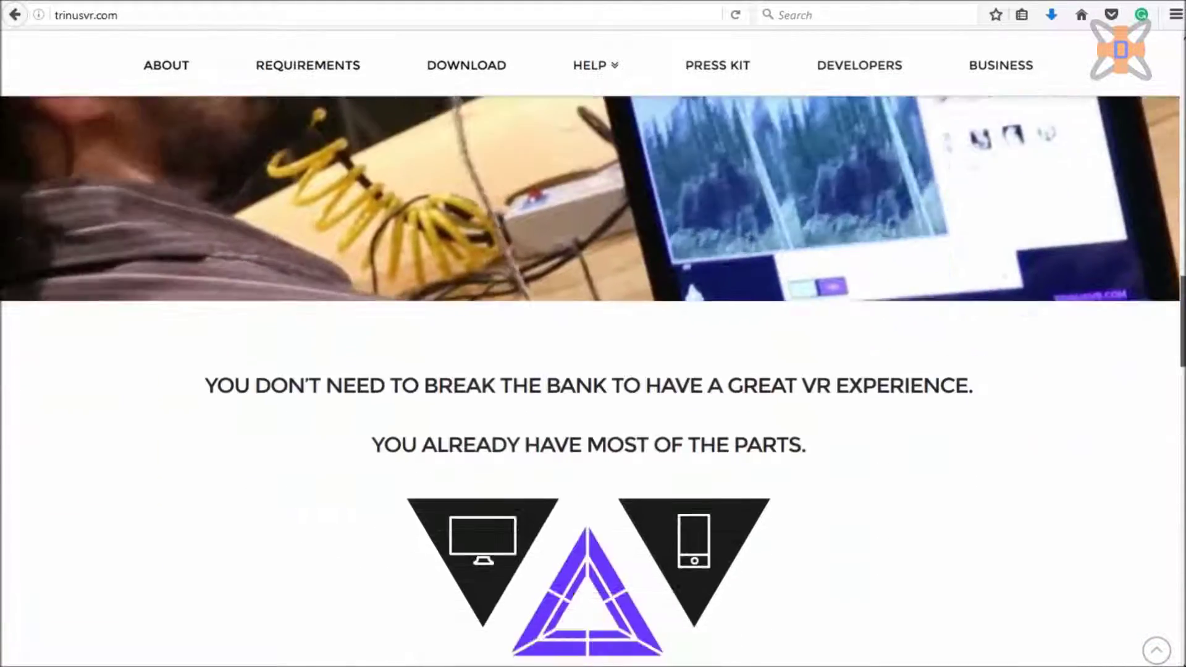
{"action": "scroll", "coordinate": [593, 371], "scroll_direction": "down", "scroll_amount": 2}
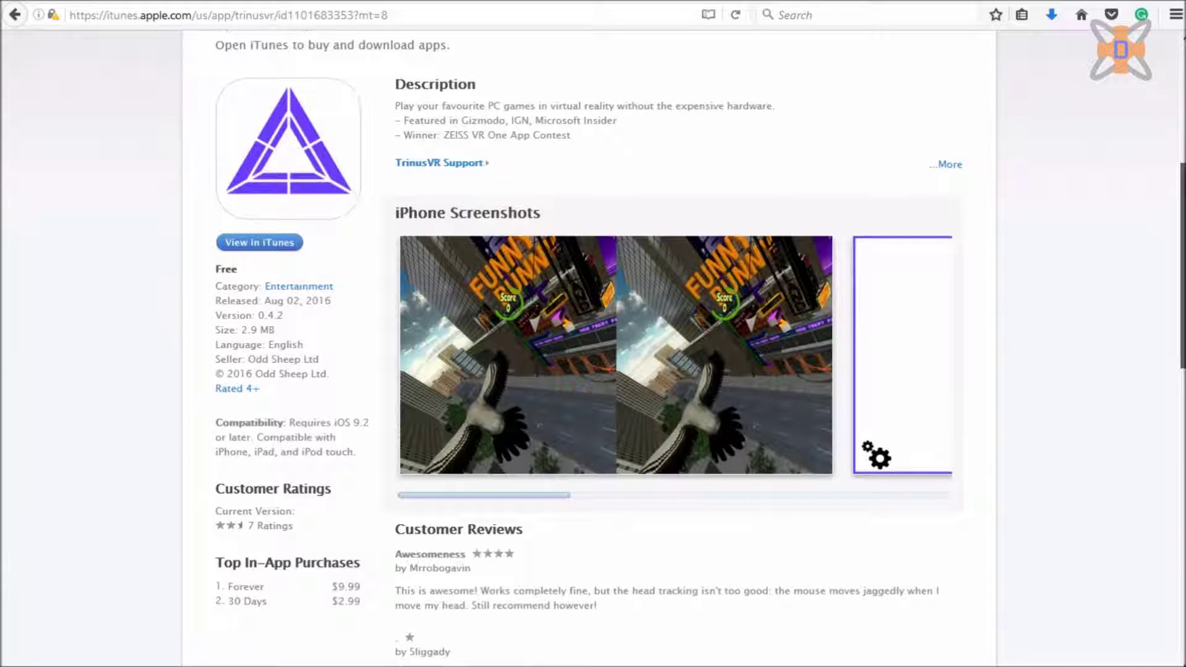
- Examine the TrinusVR iTunes listing, including its compatibility, in-app purchases, screenshots and customer reviews
{"action": "scroll", "coordinate": [593, 371], "scroll_direction": "down", "scroll_amount": 1}
{"action": "scroll", "coordinate": [593, 371], "scroll_direction": "down", "scroll_amount": 1}
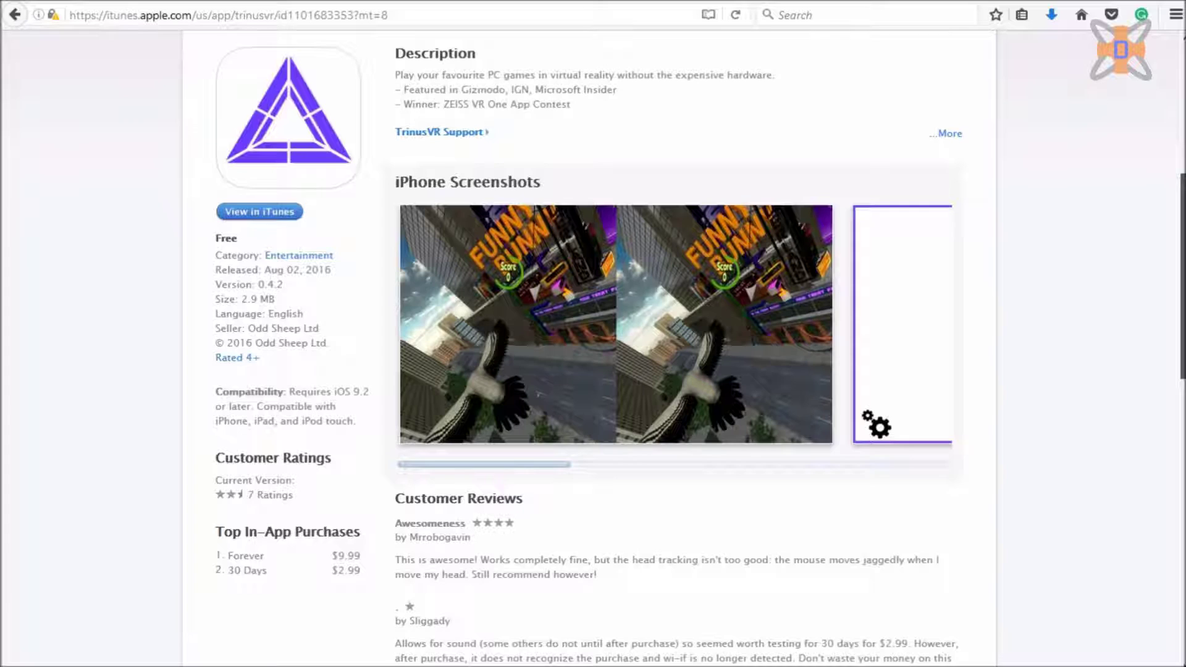
{"action": "scroll", "coordinate": [593, 371], "scroll_direction": "down", "scroll_amount": 3}
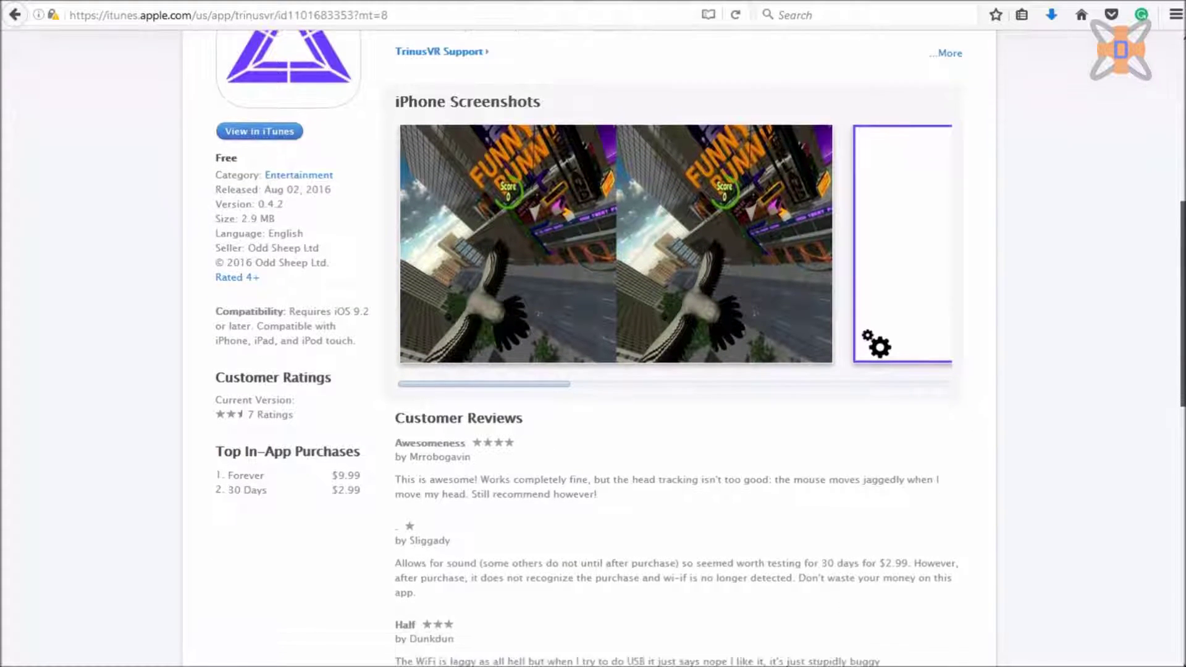
{"action": "scroll", "coordinate": [593, 371], "scroll_direction": "down", "scroll_amount": 2}
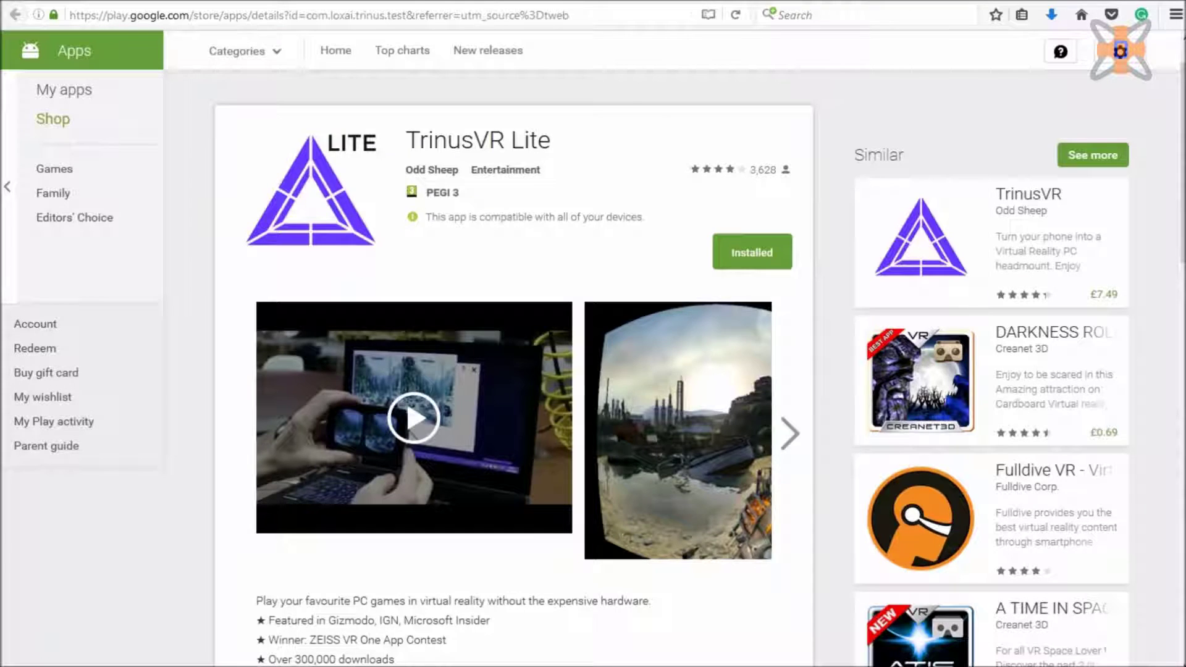
- Review the TrinusVR Lite listing on Google Play, covering its description, ratings and user reviews
{"action": "scroll", "coordinate": [593, 371], "scroll_direction": "down", "scroll_amount": 1}
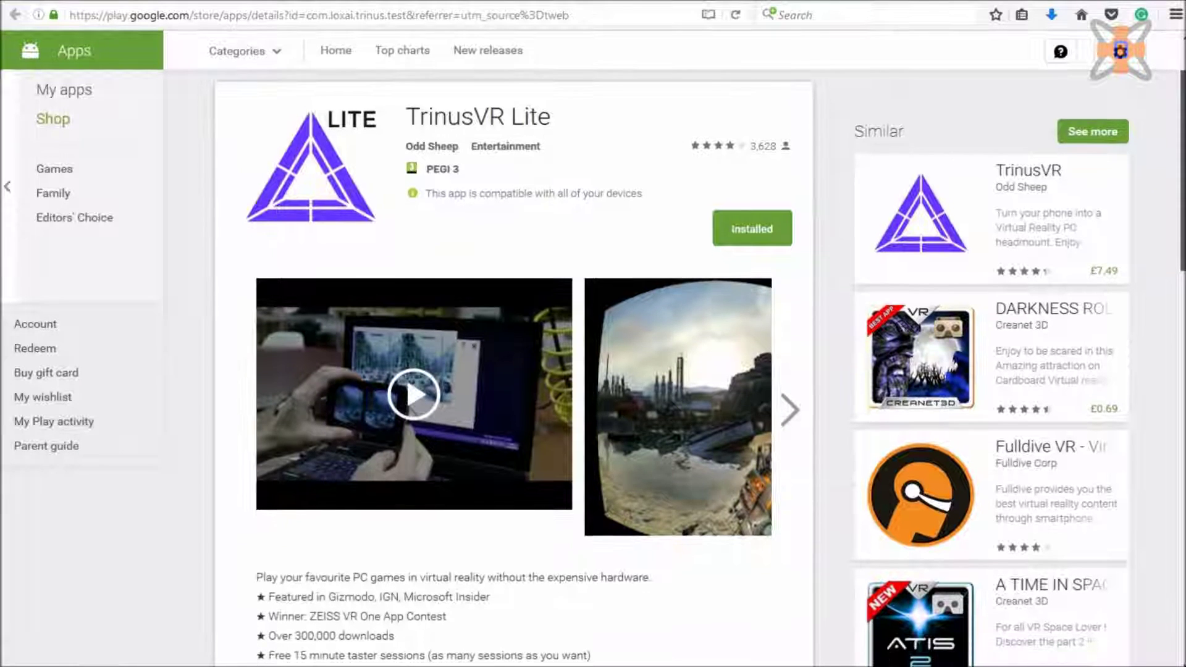
{"action": "scroll", "coordinate": [594, 371], "scroll_direction": "down", "scroll_amount": 3}
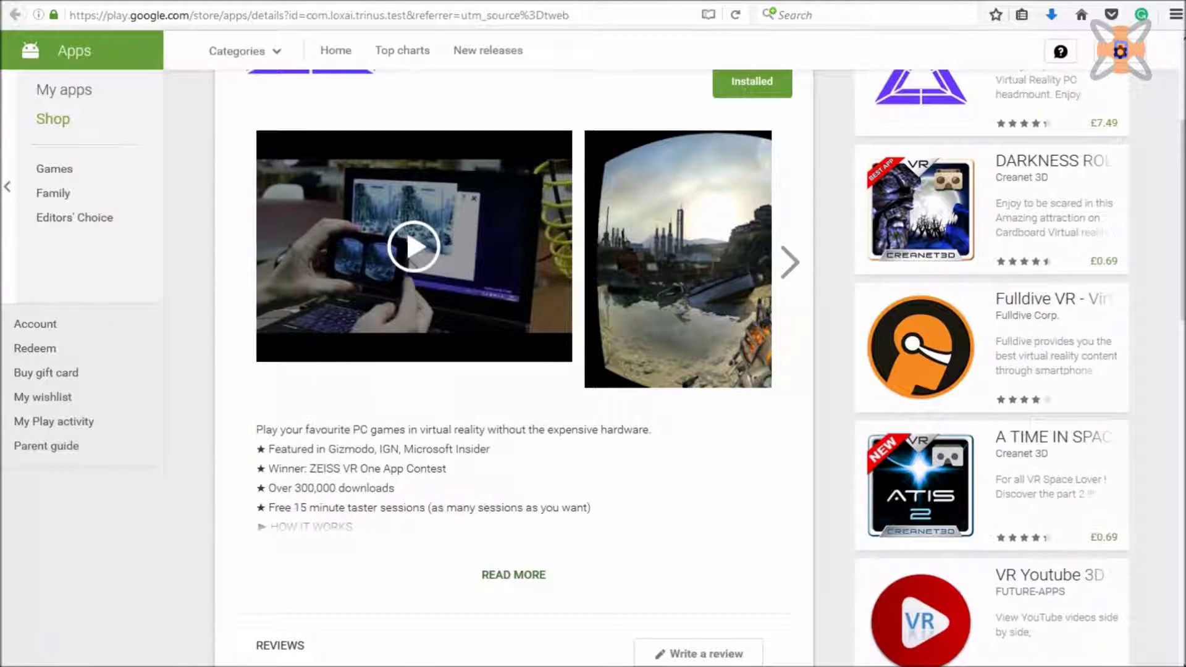
{"action": "scroll", "coordinate": [593, 371], "scroll_direction": "down", "scroll_amount": 1}
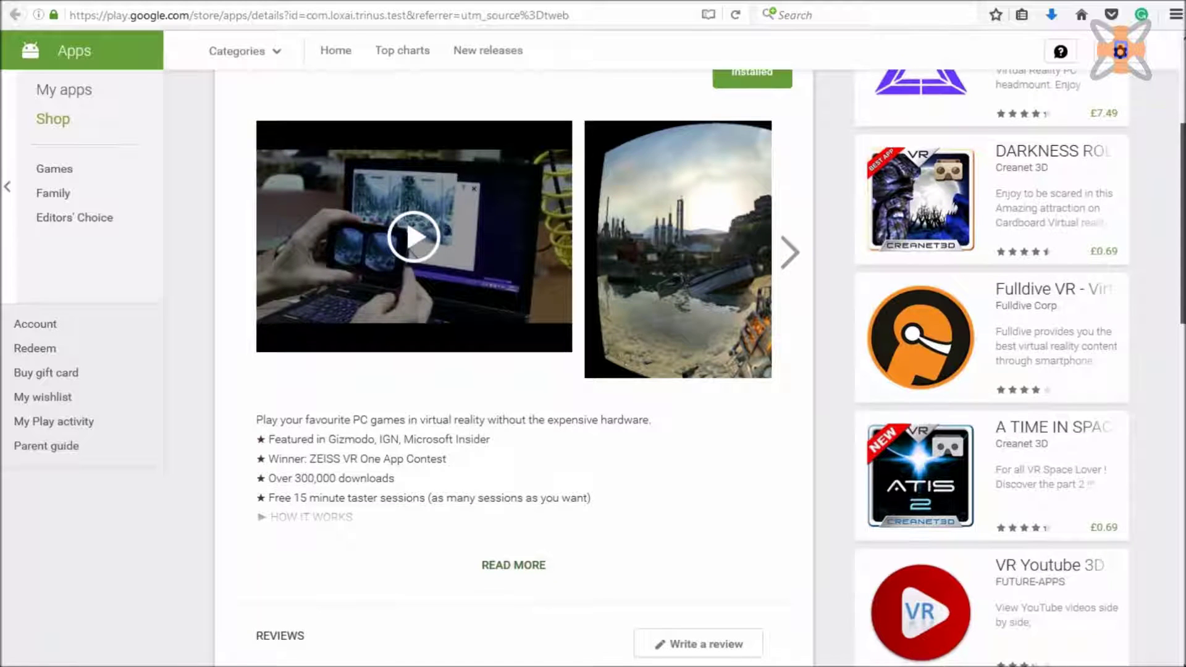
{"action": "scroll", "coordinate": [593, 371], "scroll_direction": "down", "scroll_amount": 1}
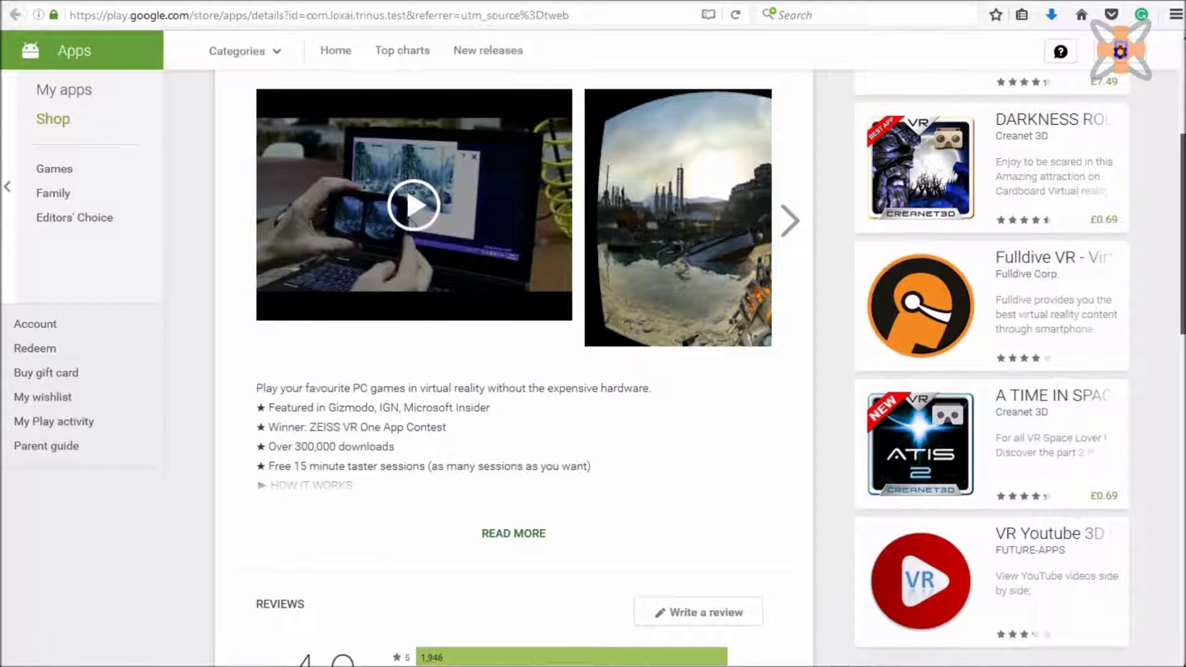
{"action": "scroll", "coordinate": [594, 370], "scroll_direction": "down", "scroll_amount": 3}
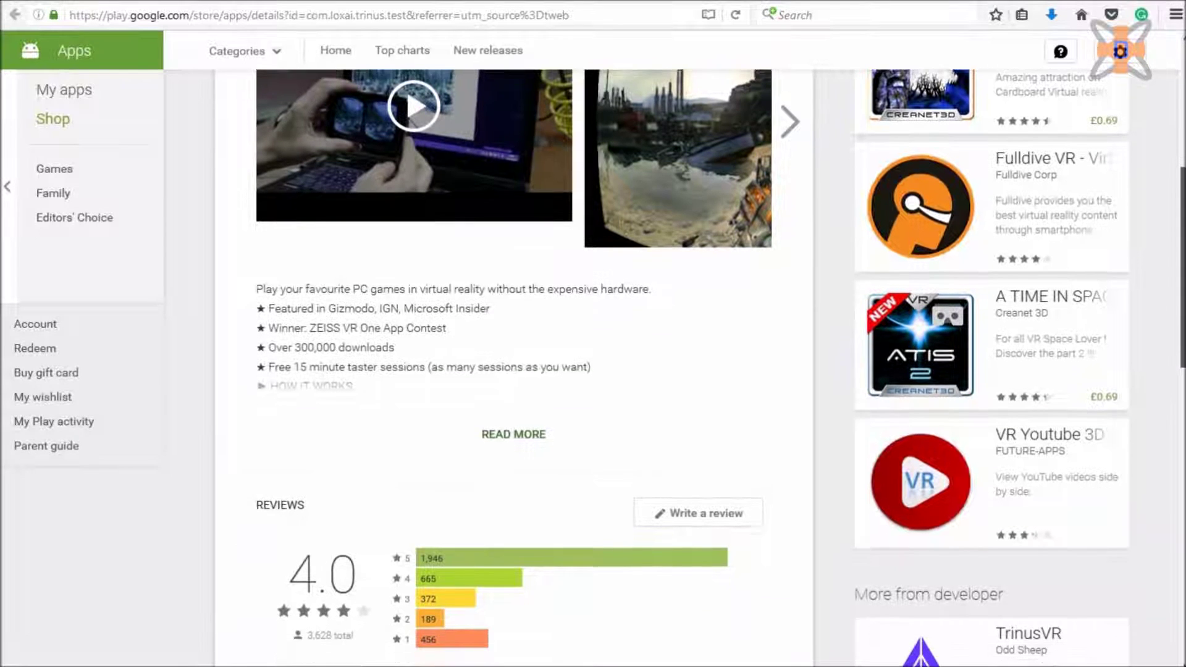
{"action": "scroll", "coordinate": [594, 370], "scroll_direction": "down", "scroll_amount": 1}
{"action": "scroll", "coordinate": [593, 371], "scroll_direction": "down", "scroll_amount": 2}
{"action": "scroll", "coordinate": [593, 370], "scroll_direction": "down", "scroll_amount": 3}
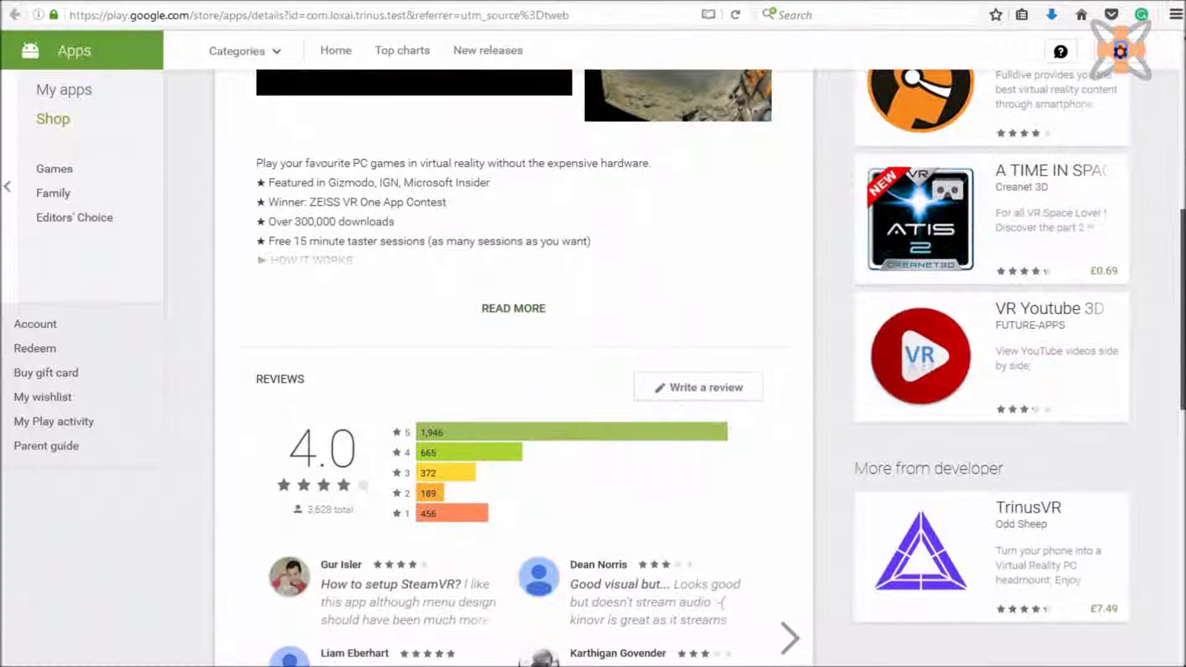
{"action": "scroll", "coordinate": [593, 371], "scroll_direction": "down", "scroll_amount": 1}
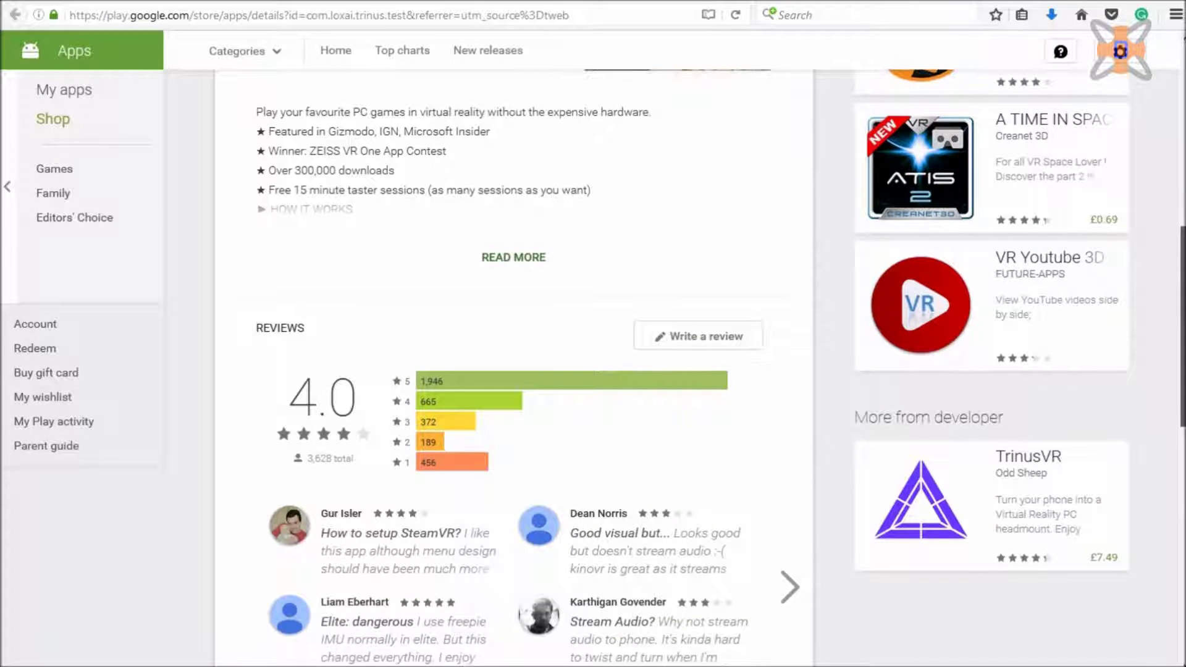
- Switch to the paid TrinusVR listing on Google Play and examine its price, screenshots and description
{"action": "key", "text": "ctrl+Tab"}
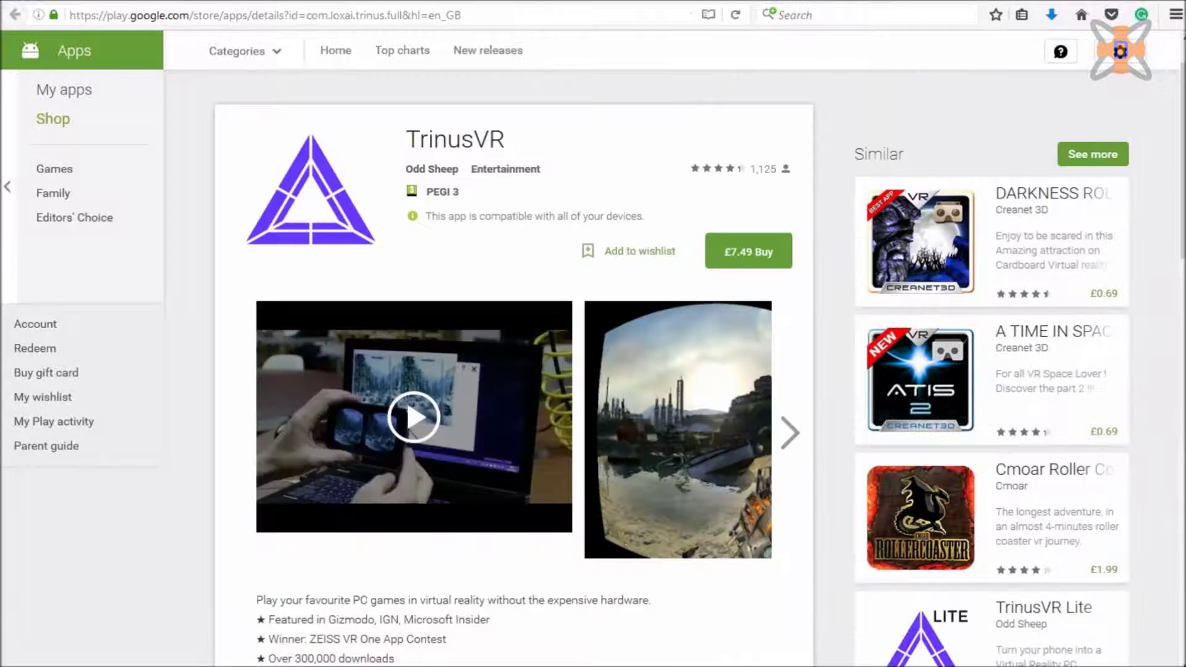
{"action": "scroll", "coordinate": [594, 371], "scroll_direction": "down", "scroll_amount": 2}
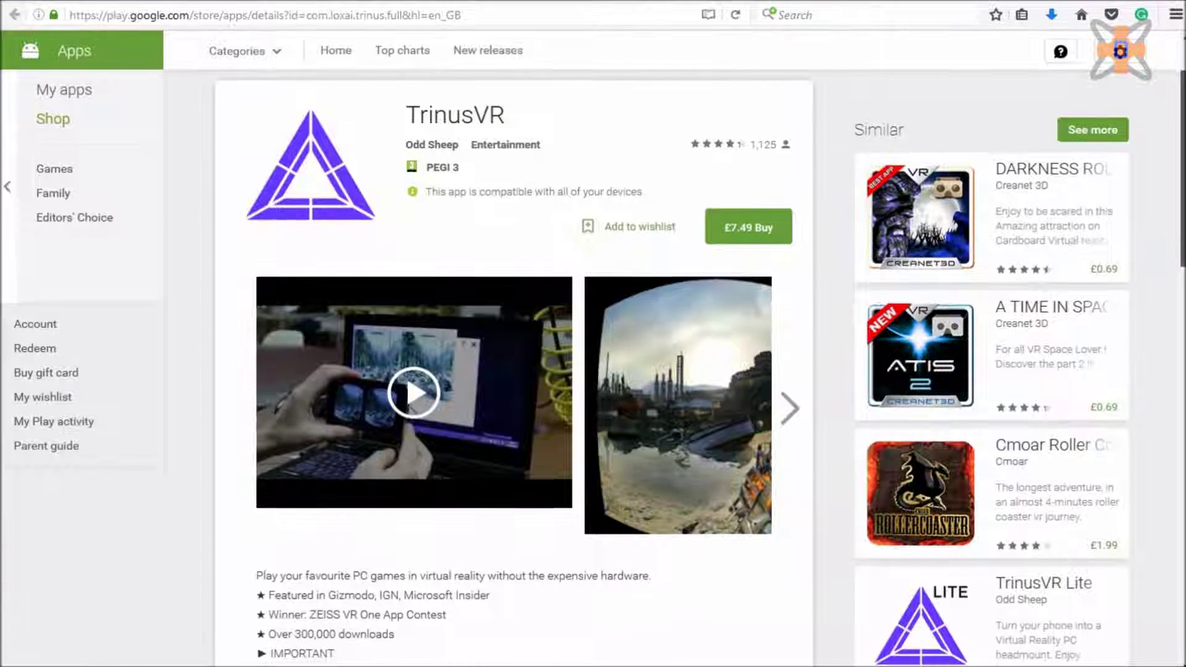
{"action": "scroll", "coordinate": [593, 371], "scroll_direction": "down", "scroll_amount": 2}
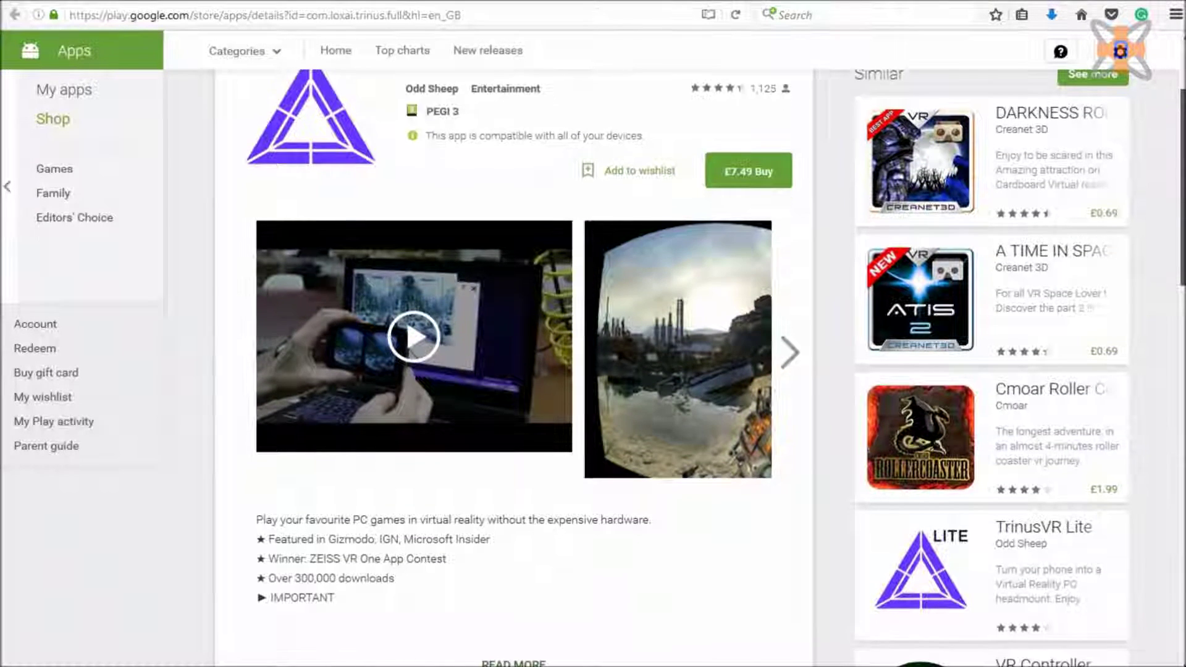
{"action": "scroll", "coordinate": [593, 371], "scroll_direction": "down", "scroll_amount": 3}
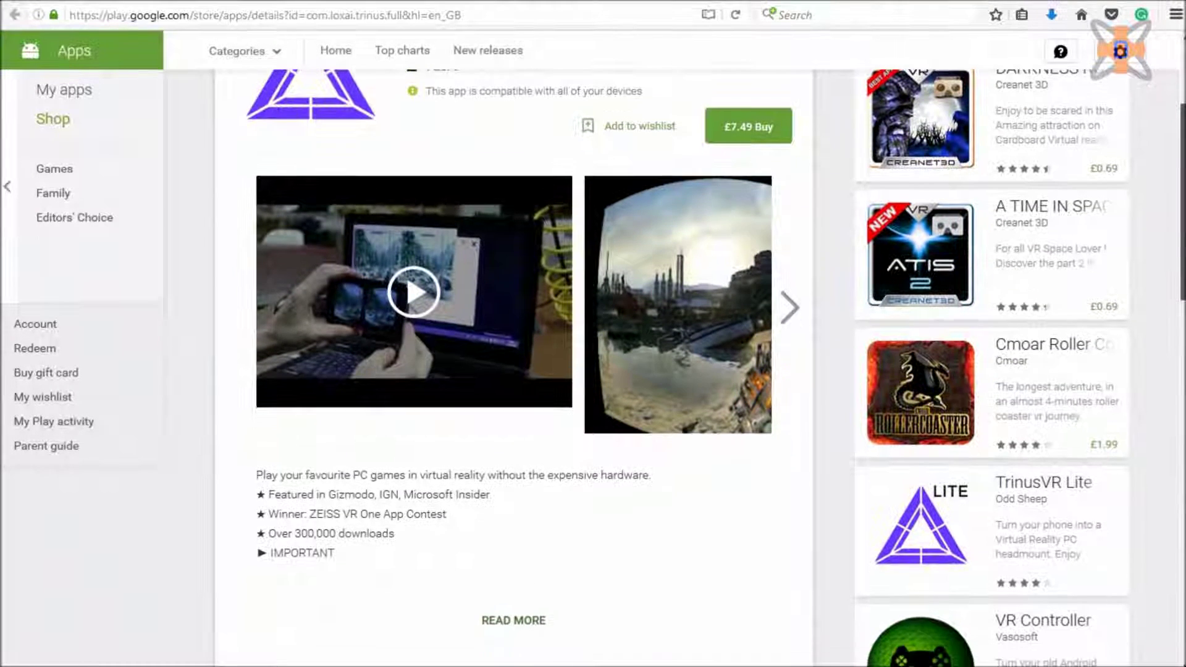
{"action": "scroll", "coordinate": [593, 371], "scroll_direction": "down", "scroll_amount": 2}
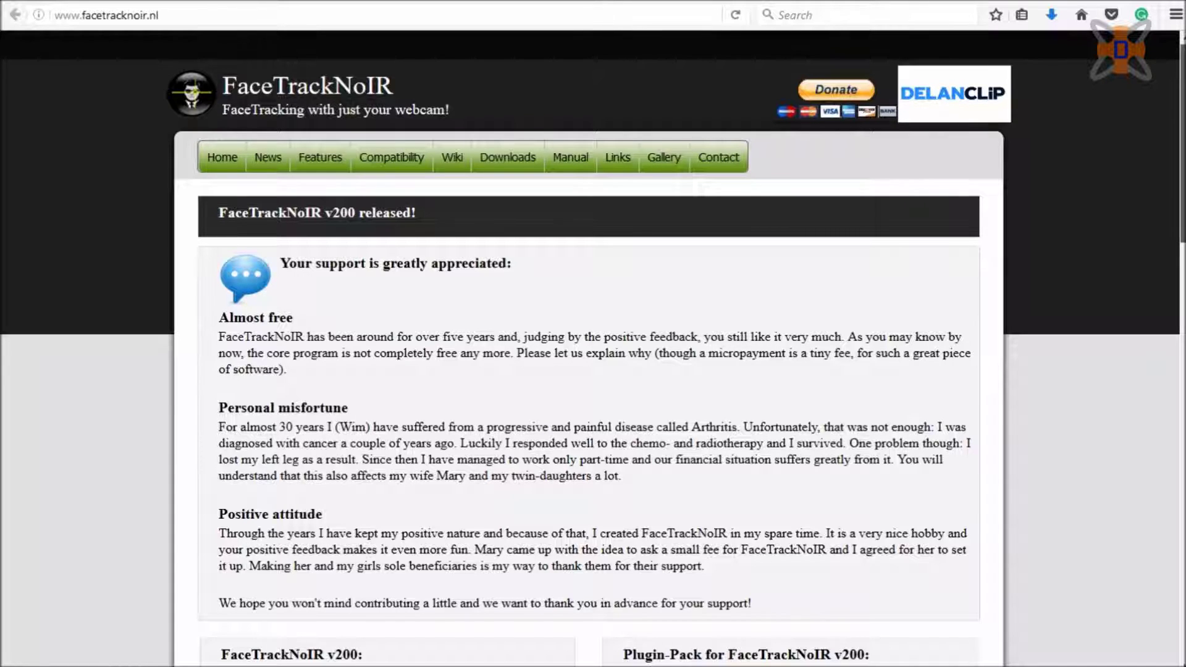
- Open the home page of the FaceTrackNoIR website and read its feature list and welcome text
{"action": "scroll", "coordinate": [593, 346], "scroll_direction": "down", "scroll_amount": 1}
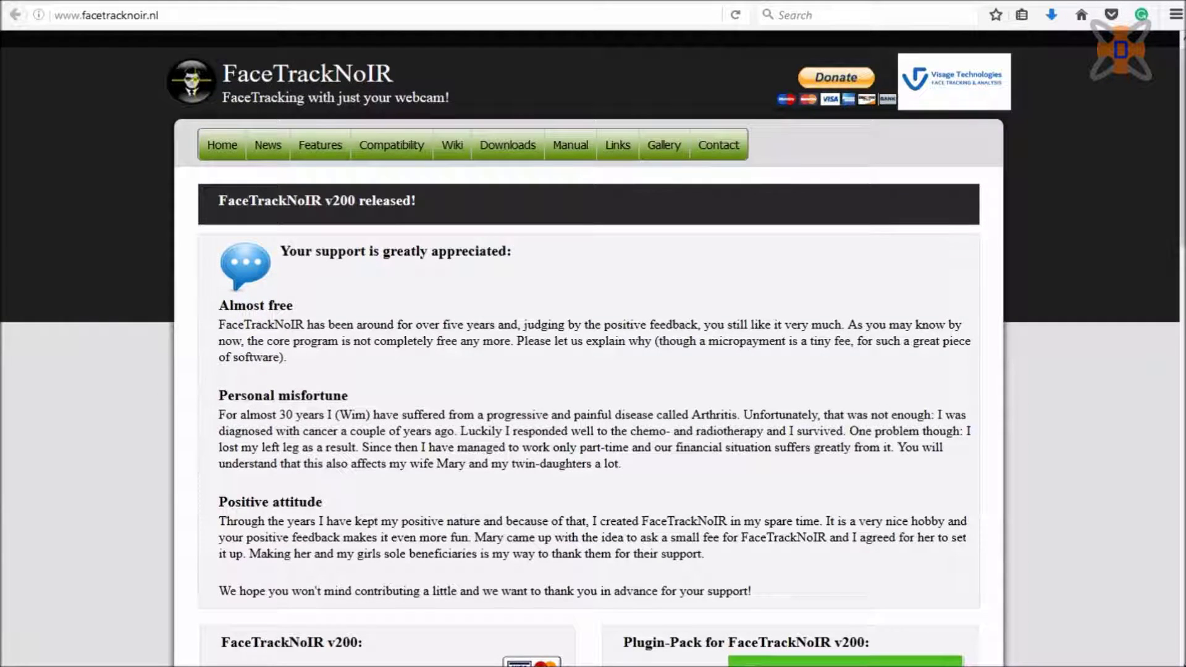
{"action": "left_click", "coordinate": [222, 145]}
{"action": "left_click_drag", "start_coordinate": [1183, 198], "coordinate": [1183, 207]}
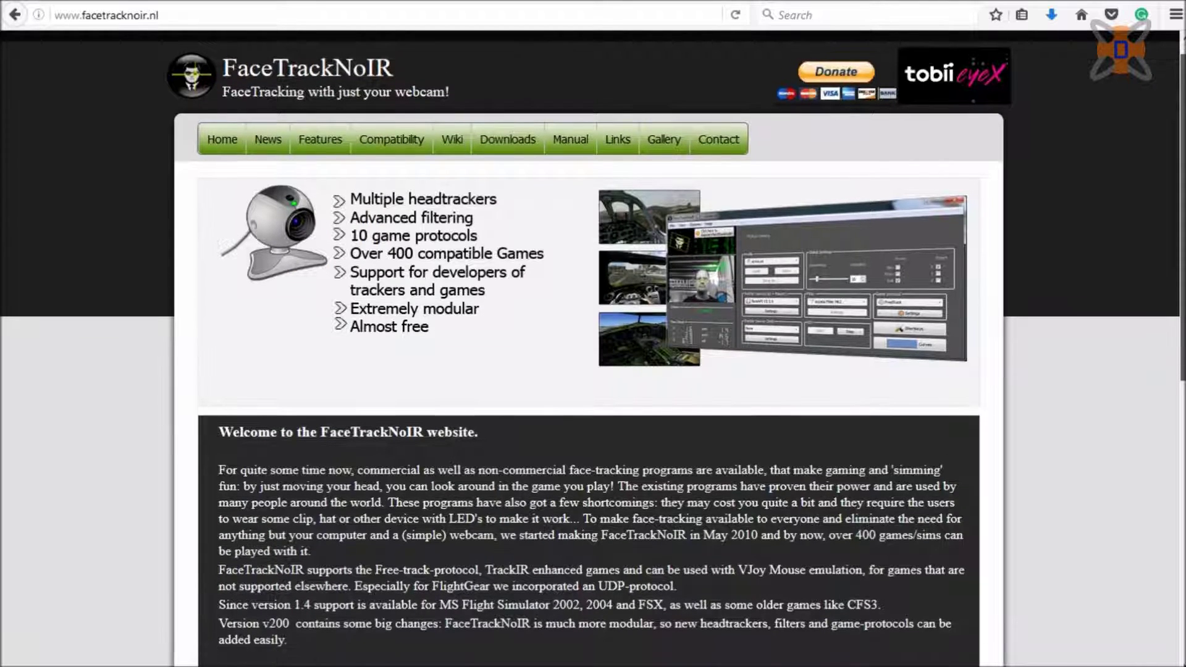
{"action": "scroll", "coordinate": [594, 346], "scroll_direction": "down", "scroll_amount": 2}
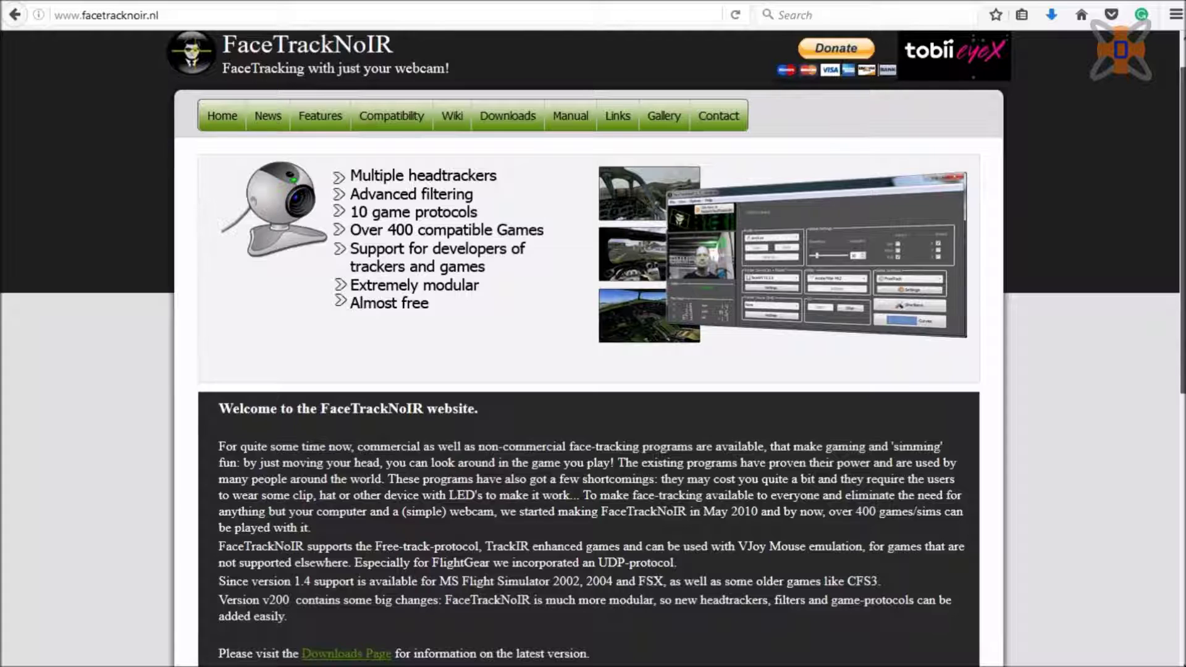
{"action": "scroll", "coordinate": [593, 346], "scroll_direction": "down", "scroll_amount": 1}
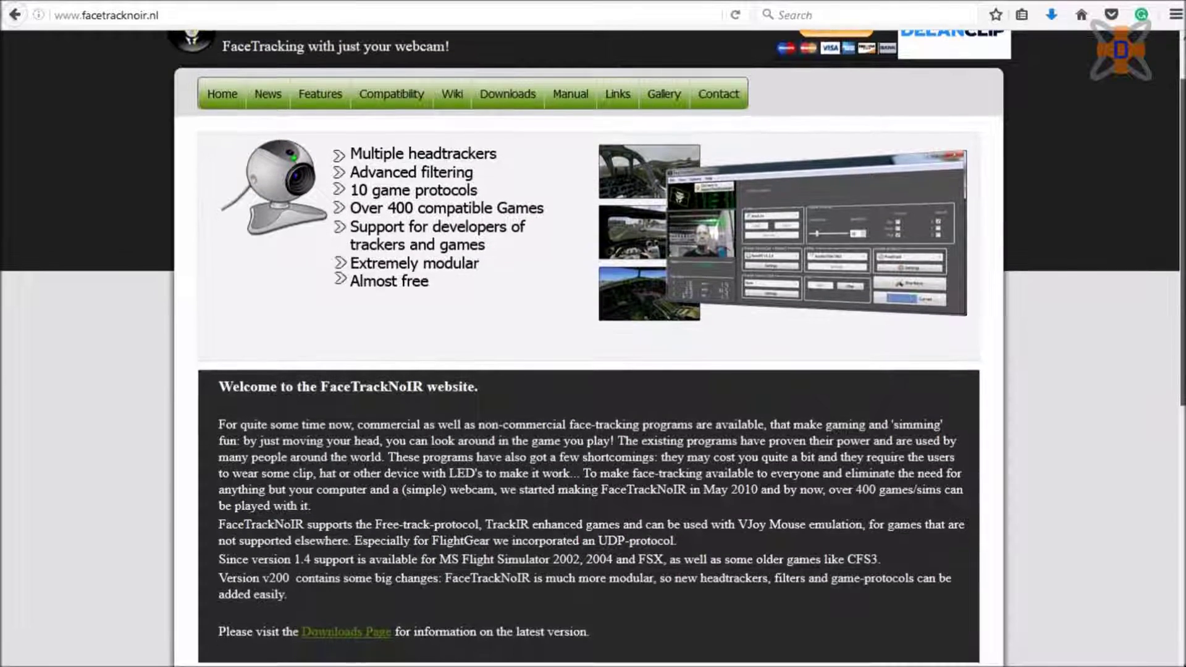
{"action": "scroll", "coordinate": [593, 346], "scroll_direction": "down", "scroll_amount": 1}
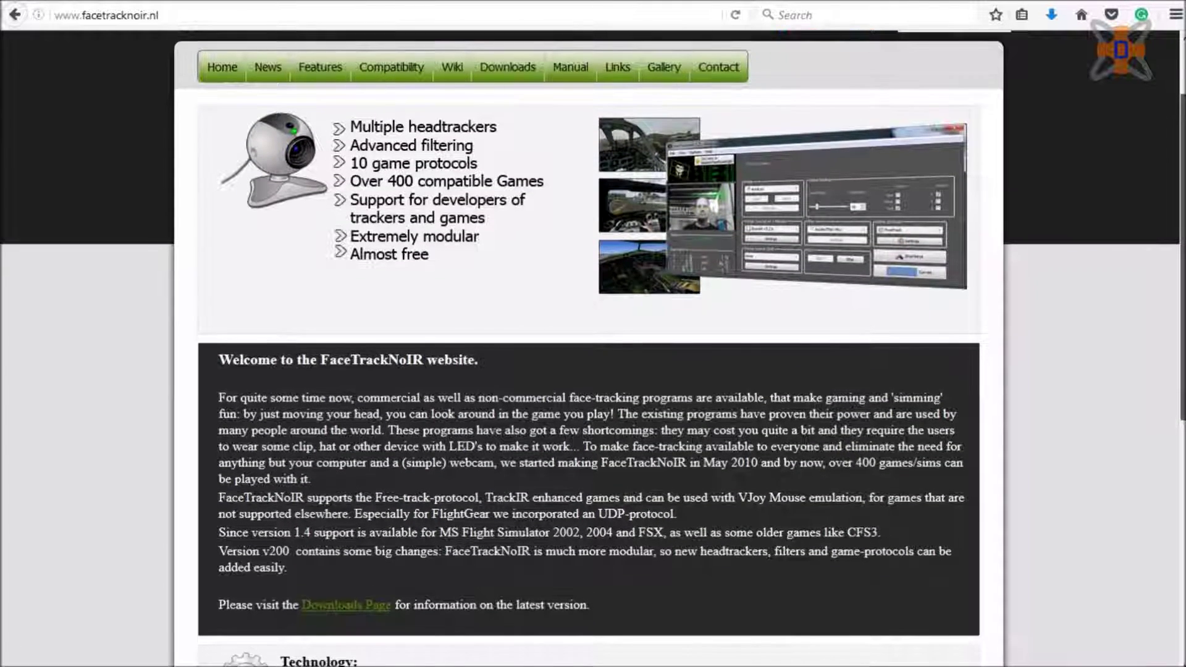
{"action": "scroll", "coordinate": [593, 346], "scroll_direction": "down", "scroll_amount": 1}
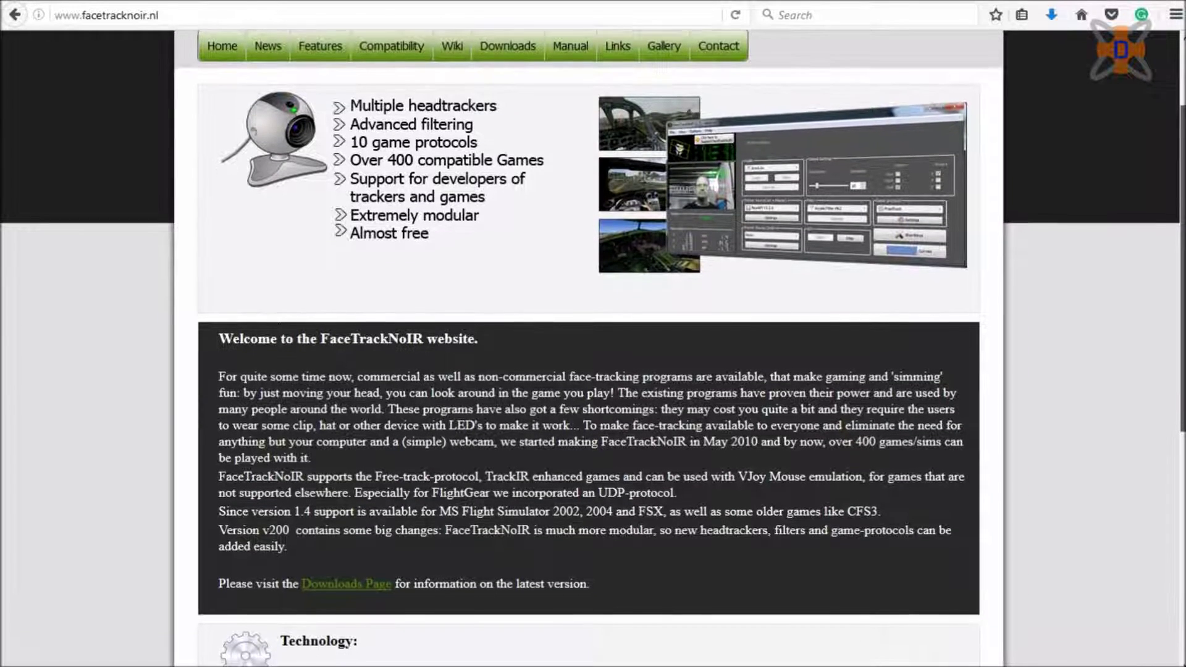
- Open the FaceTrackNoIR downloads page and review the v200 release notes and the Eagle Dynamics API interface DLL sections
{"action": "left_click", "coordinate": [508, 45]}
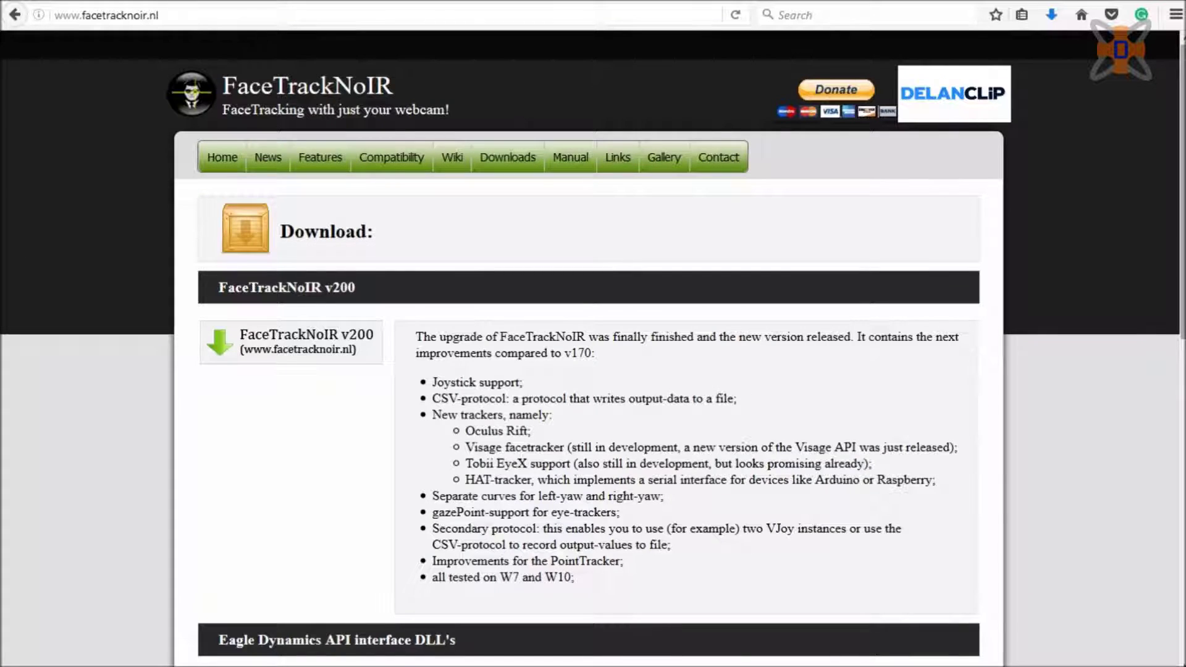
{"action": "scroll", "coordinate": [593, 346], "scroll_direction": "down", "scroll_amount": 2}
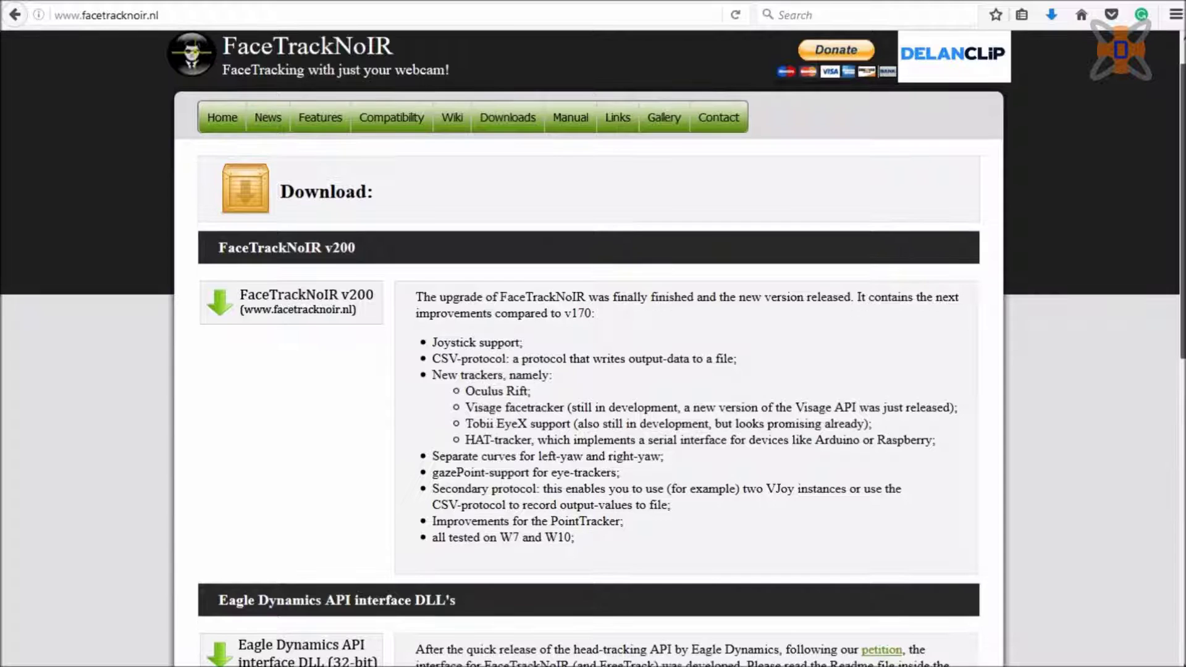
{"action": "scroll", "coordinate": [593, 346], "scroll_direction": "down", "scroll_amount": 4}
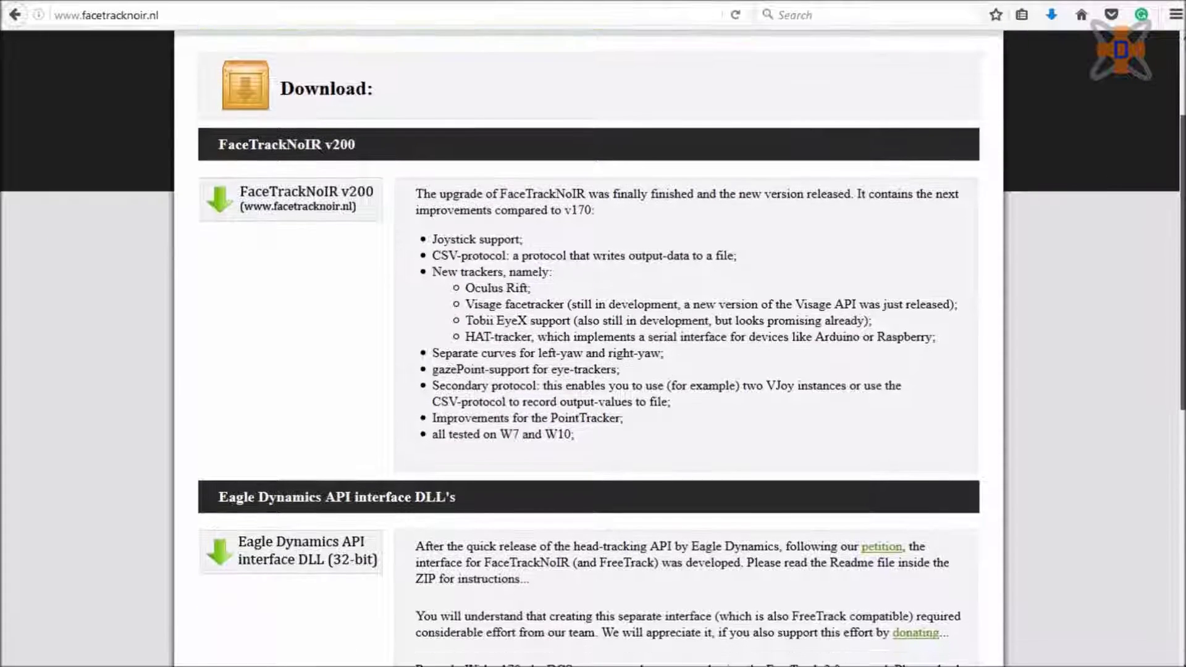
{"action": "scroll", "coordinate": [594, 346], "scroll_direction": "down", "scroll_amount": 4}
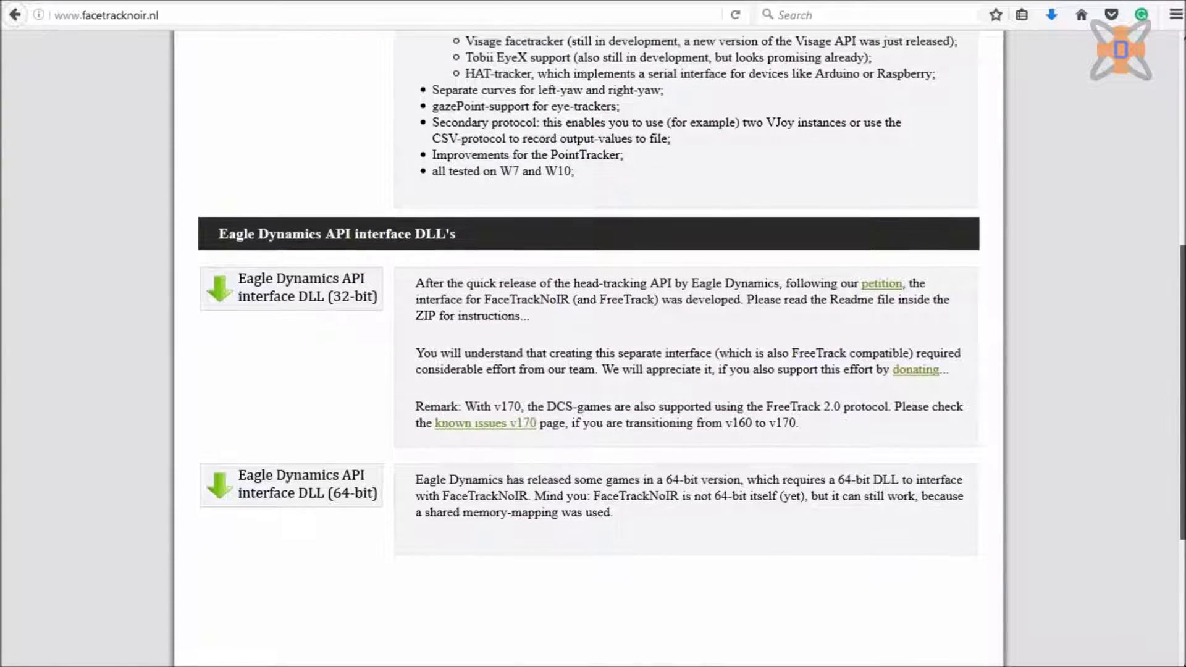
{"action": "scroll", "coordinate": [594, 346], "scroll_direction": "up", "scroll_amount": 3}
- Open the FaceTrackNoIR v200 download page and read its payment information, plugin pack, tracker plugins and bug fixes
{"action": "left_click", "coordinate": [294, 115]}
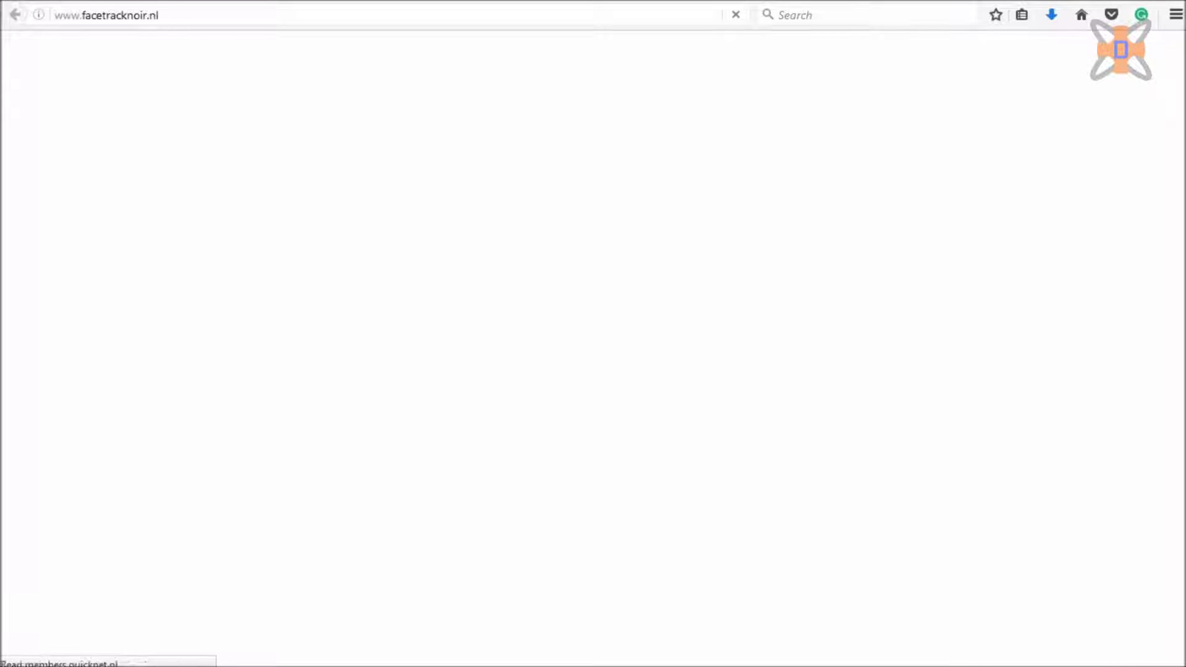
{"action": "scroll", "coordinate": [593, 346], "scroll_direction": "down", "scroll_amount": 6}
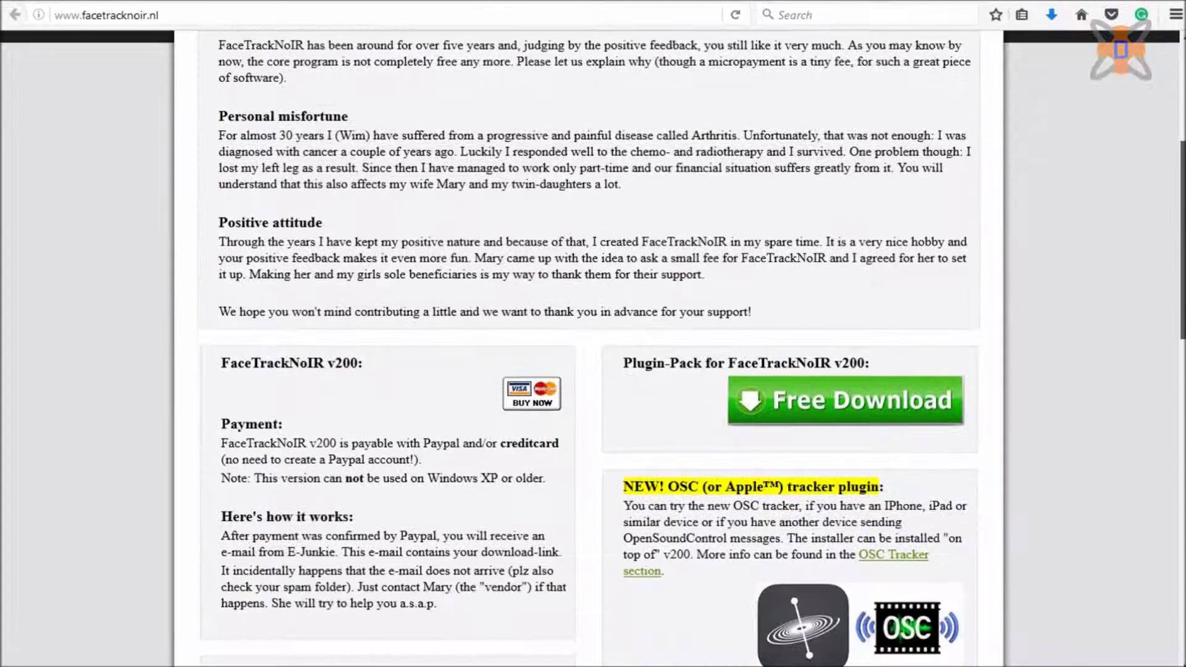
{"action": "scroll", "coordinate": [594, 346], "scroll_direction": "down", "scroll_amount": 3}
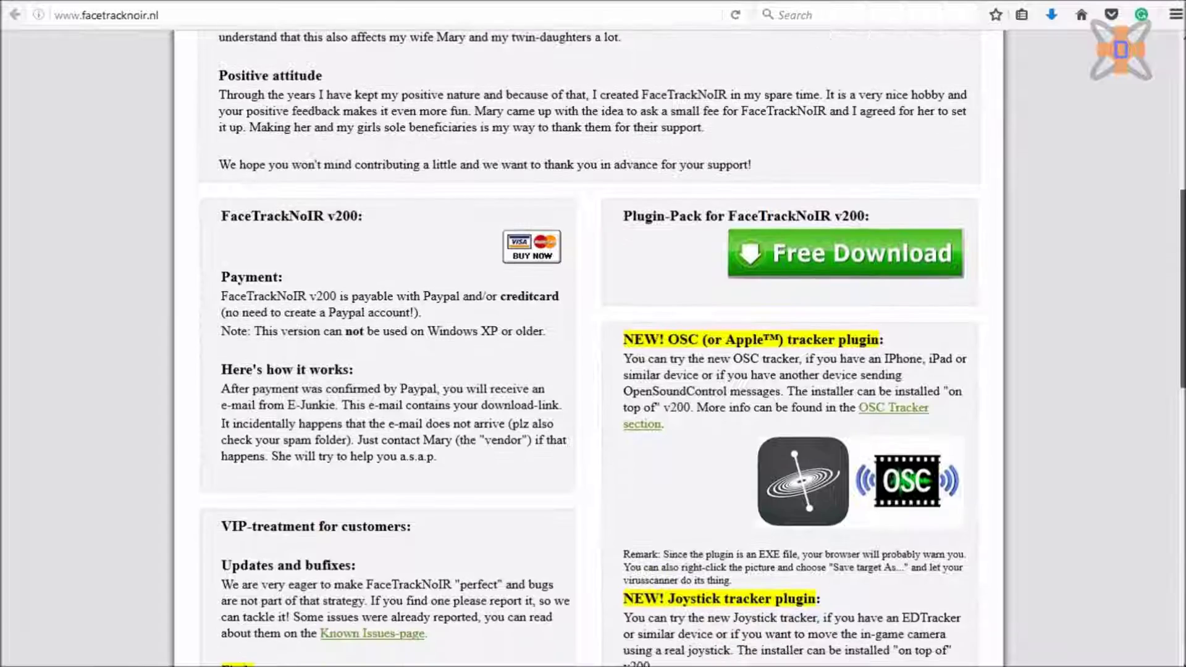
{"action": "scroll", "coordinate": [593, 346], "scroll_direction": "down", "scroll_amount": 2}
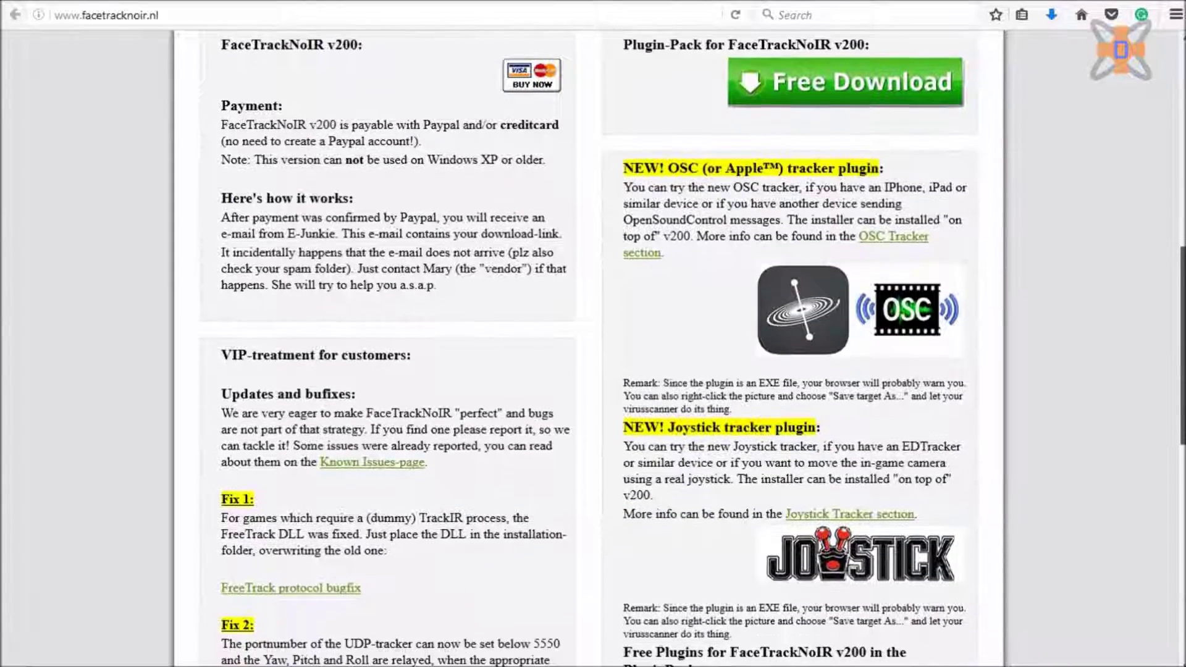
{"action": "scroll", "coordinate": [594, 346], "scroll_direction": "down", "scroll_amount": 2}
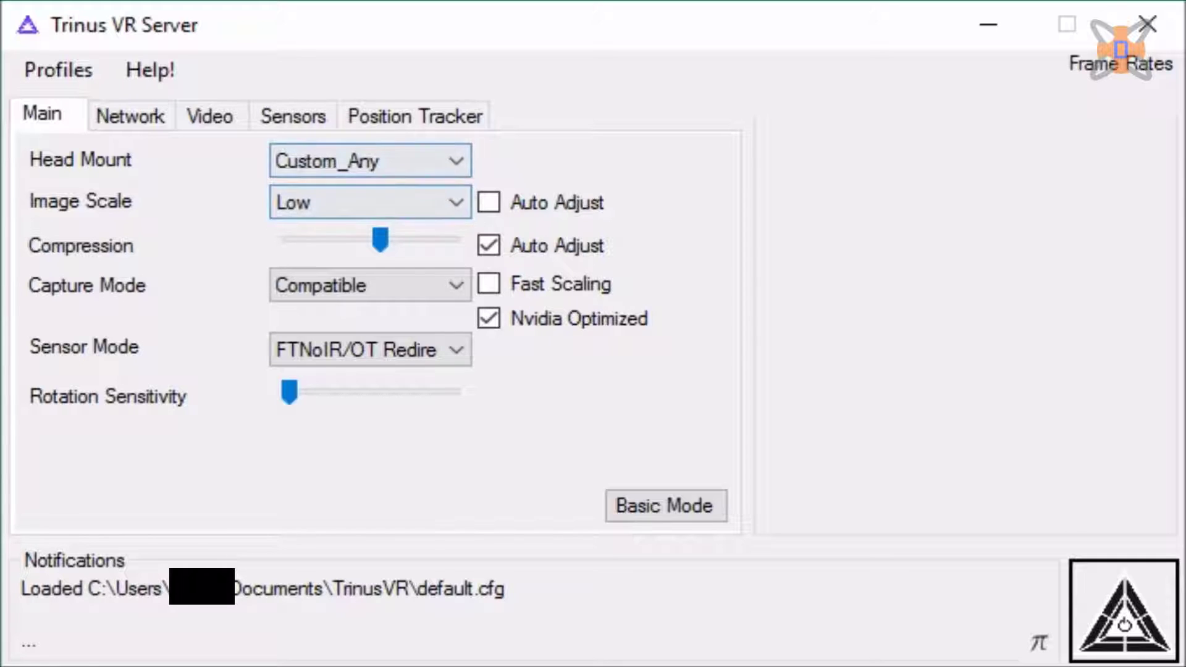
- In Trinus VR Server, check the head mount options, keep Custom_Any, and set the image scale to Low
{"action": "left_click", "coordinate": [371, 161]}
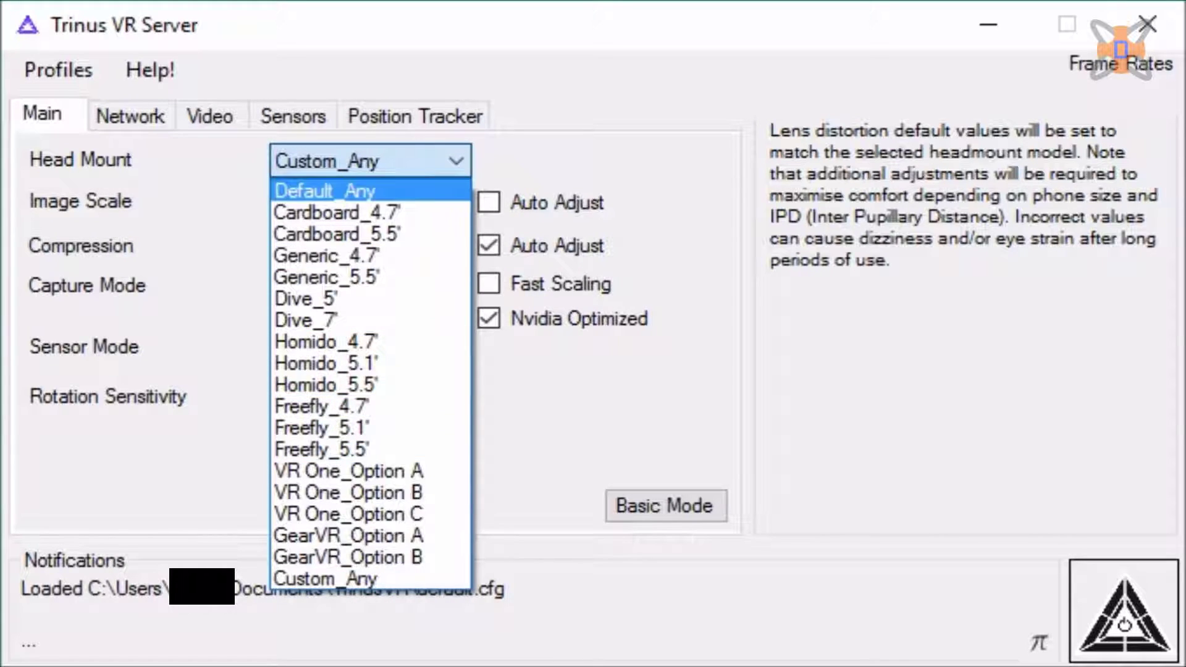
{"action": "left_click", "coordinate": [371, 161]}
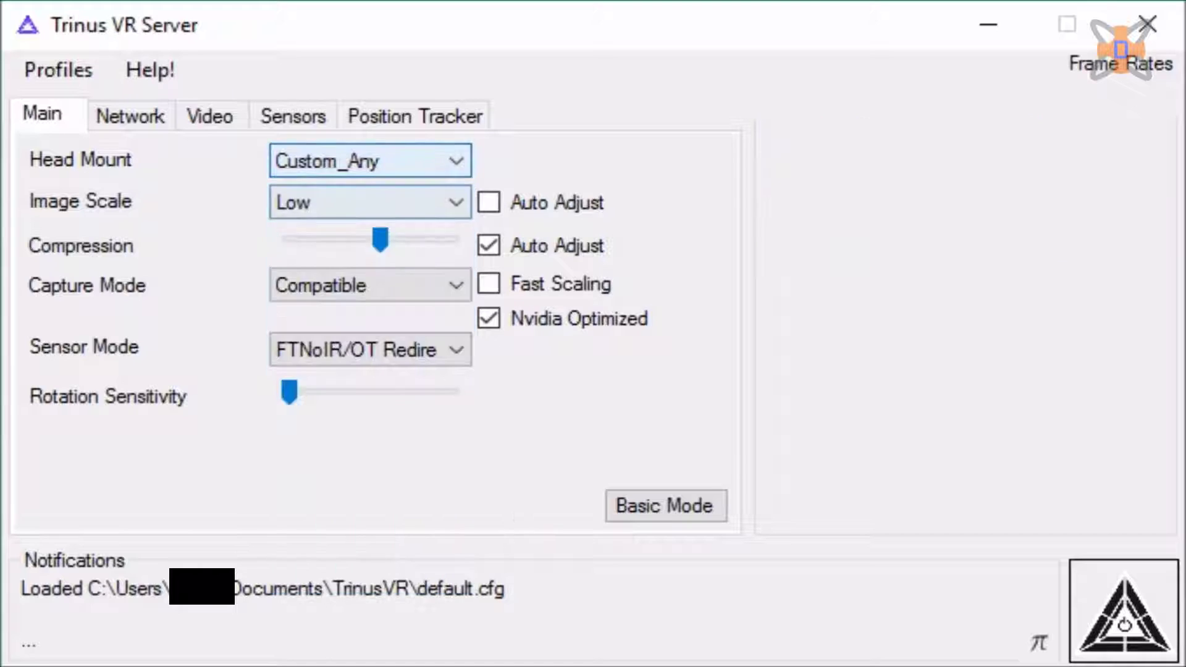
{"action": "left_click", "coordinate": [371, 203]}
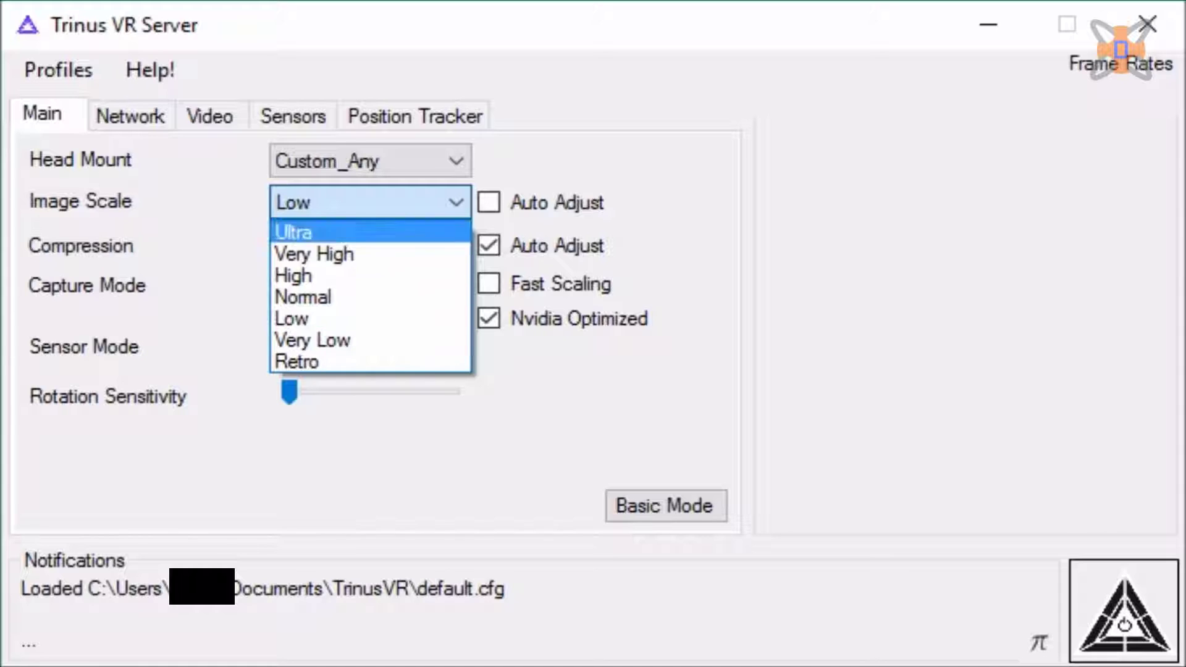
{"action": "left_click", "coordinate": [371, 318]}
- Read the explanation of the compression setting and review the capture mode options, keeping Compatible
{"action": "mouse_move", "coordinate": [371, 243]}
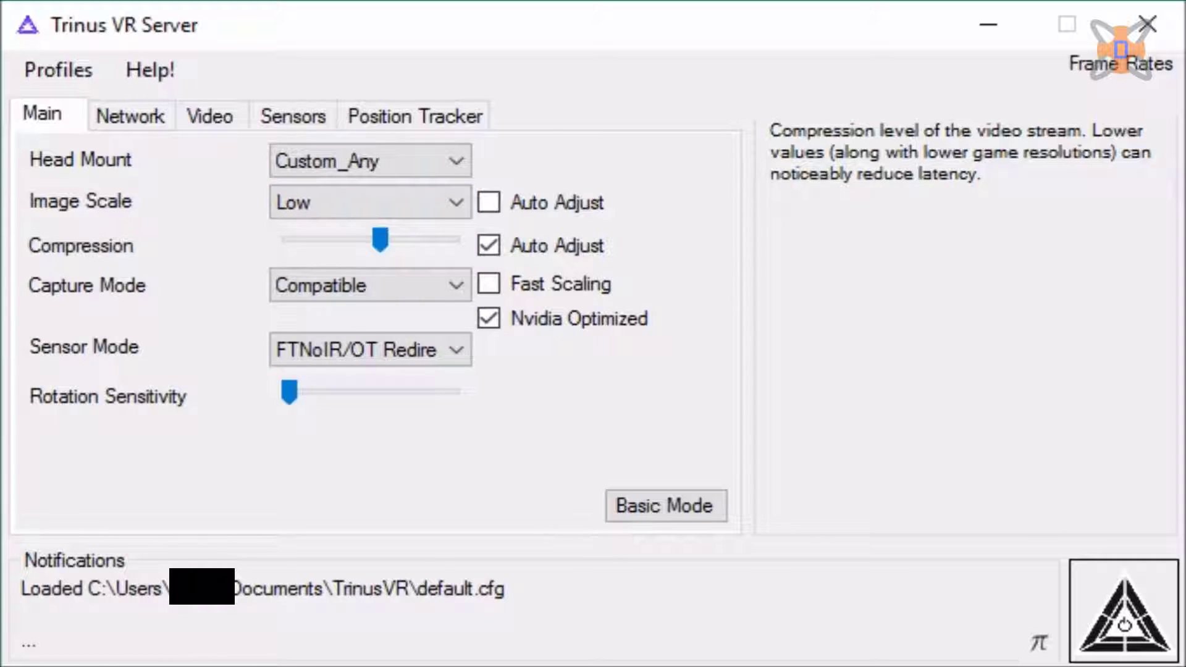
{"action": "key", "text": "Tab"}
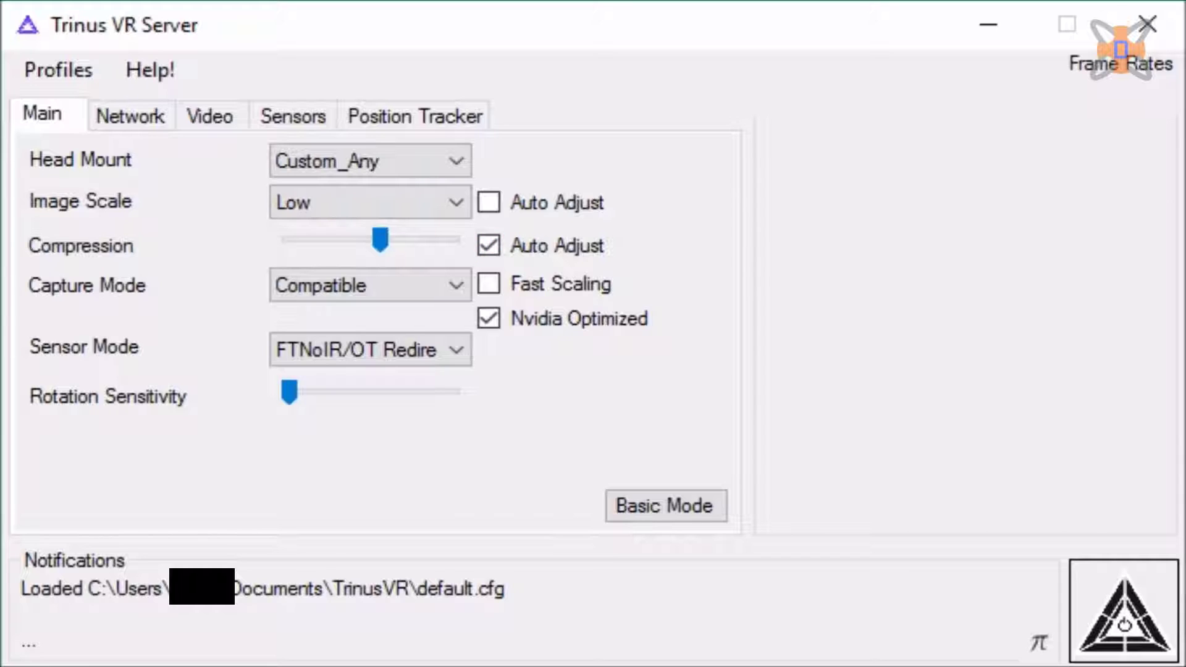
{"action": "key", "text": "Tab"}
{"action": "key", "text": "alt+Down"}
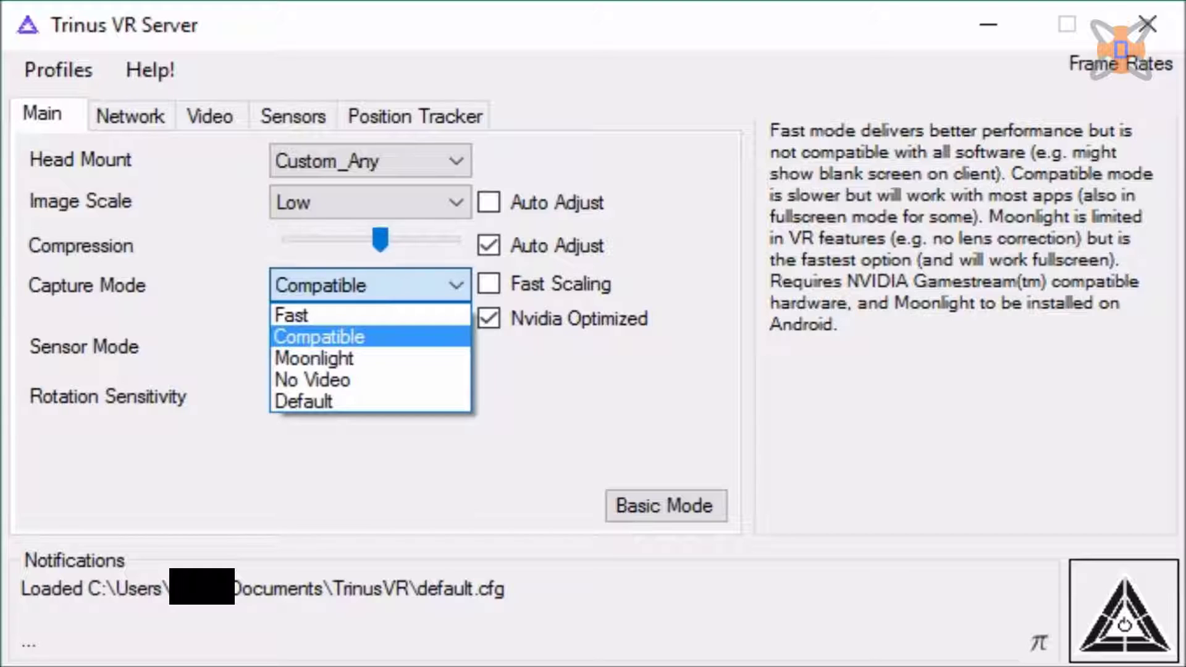
{"action": "key", "text": "Tab"}
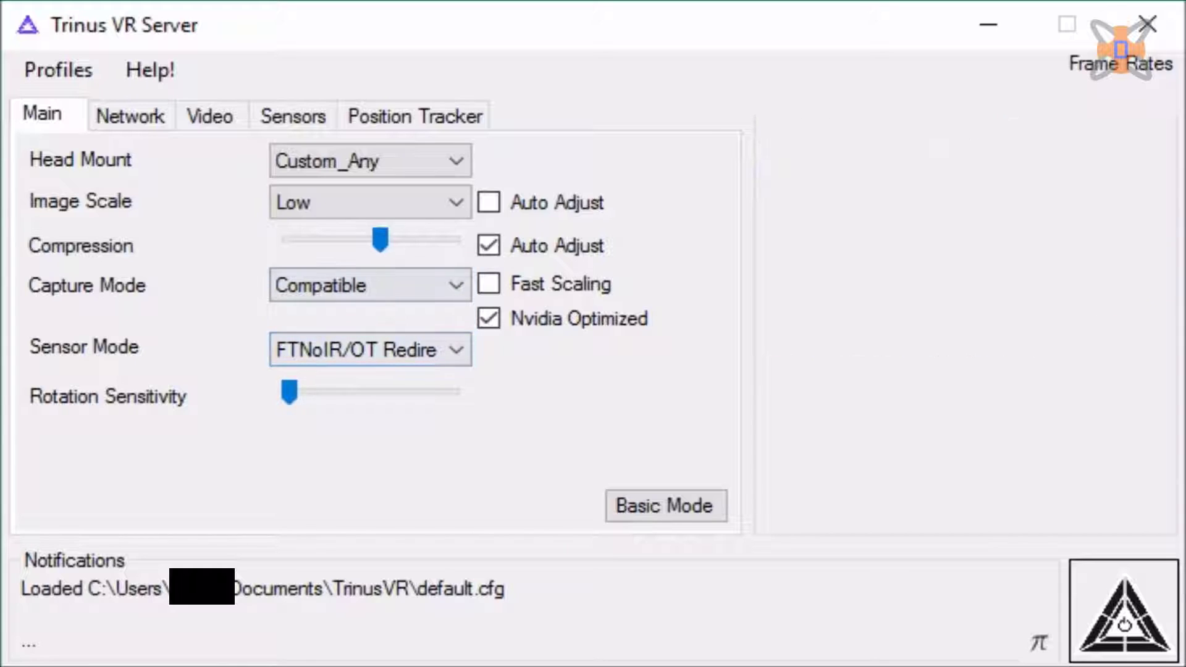
- Go through the sensor modes from FreeTrack to SteamVR, keep FTNoIR/OT Redirect, and check the rotation sensitivity setting
{"action": "key", "text": "alt+Down"}
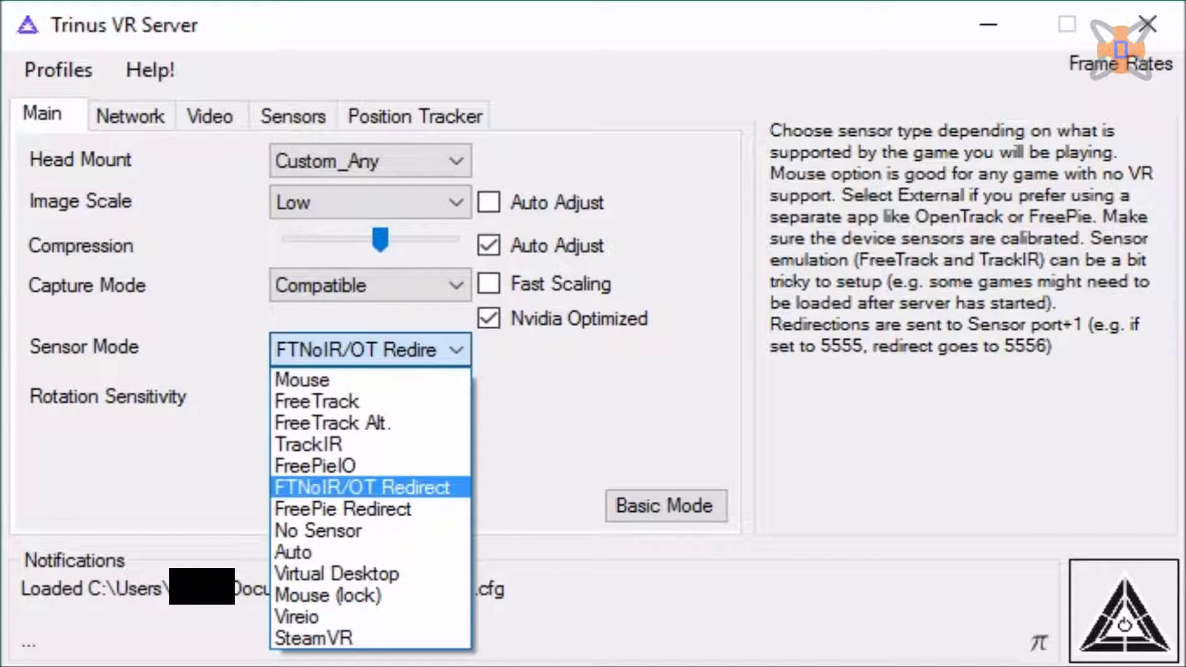
{"action": "key", "text": "Up"}
{"action": "key", "text": "Up"}
{"action": "key", "text": "Up"}
{"action": "key", "text": "Up"}
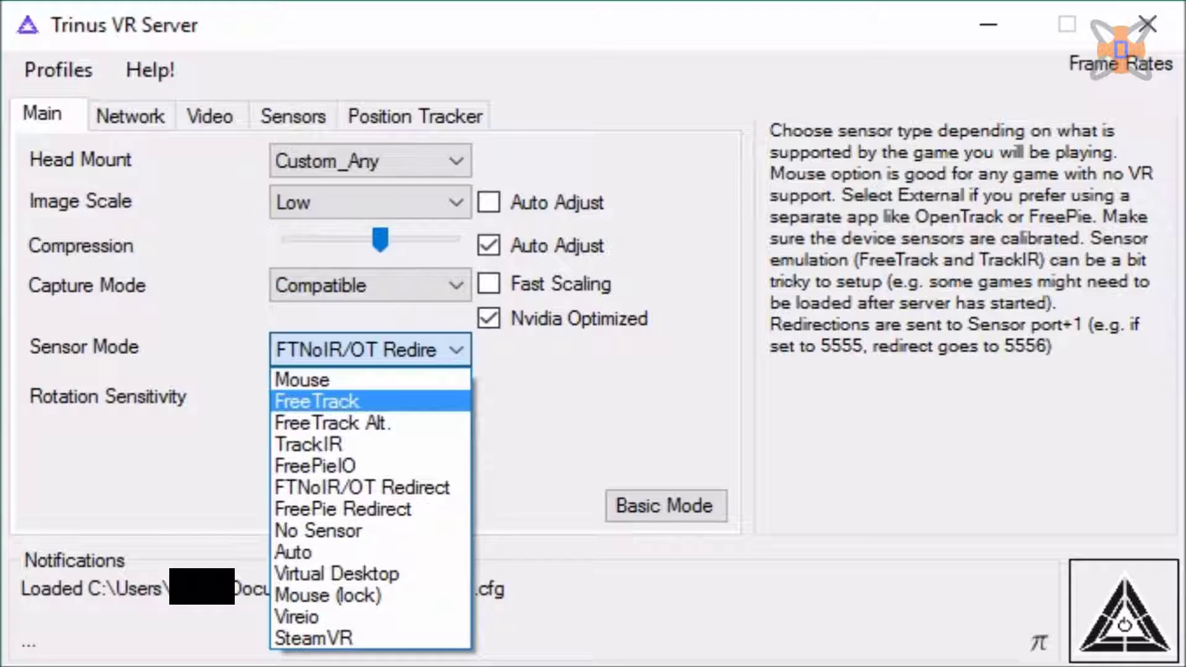
{"action": "key", "text": "Down"}
{"action": "key", "text": "Down"}
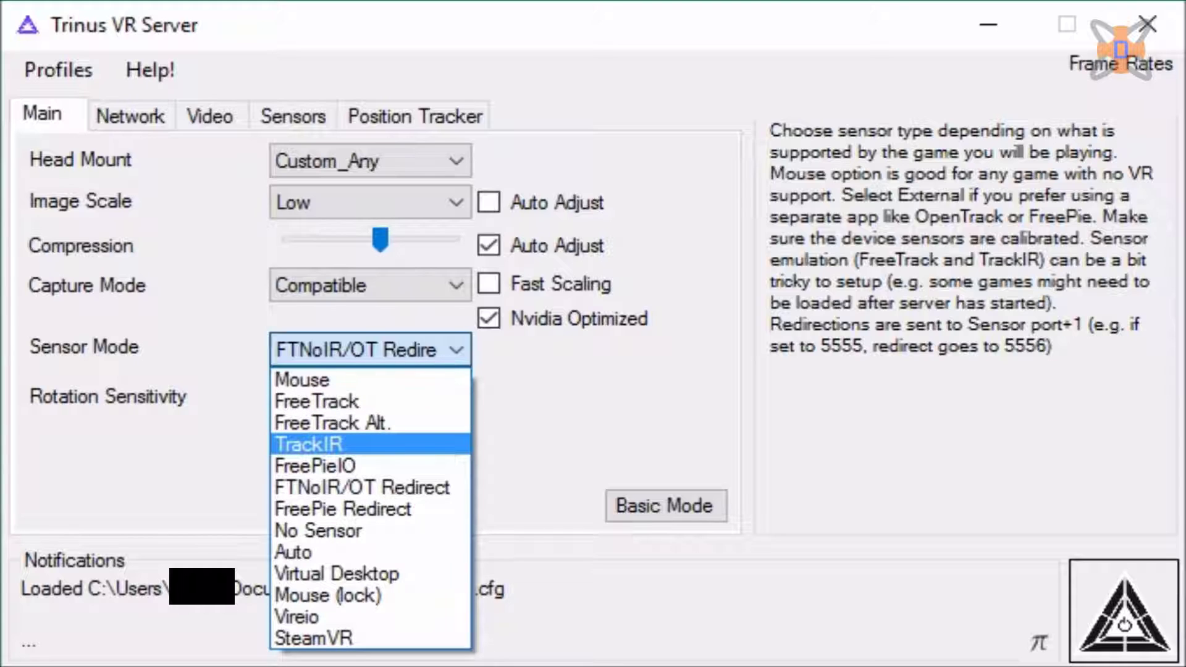
{"action": "key", "text": "Down"}
{"action": "key", "text": "Down"}
{"action": "key", "text": "Down"}
{"action": "key", "text": "Down"}
{"action": "key", "text": "Down"}
{"action": "key", "text": "Down"}
{"action": "key", "text": "Down"}
{"action": "key", "text": "Down"}
{"action": "key", "text": "Down"}
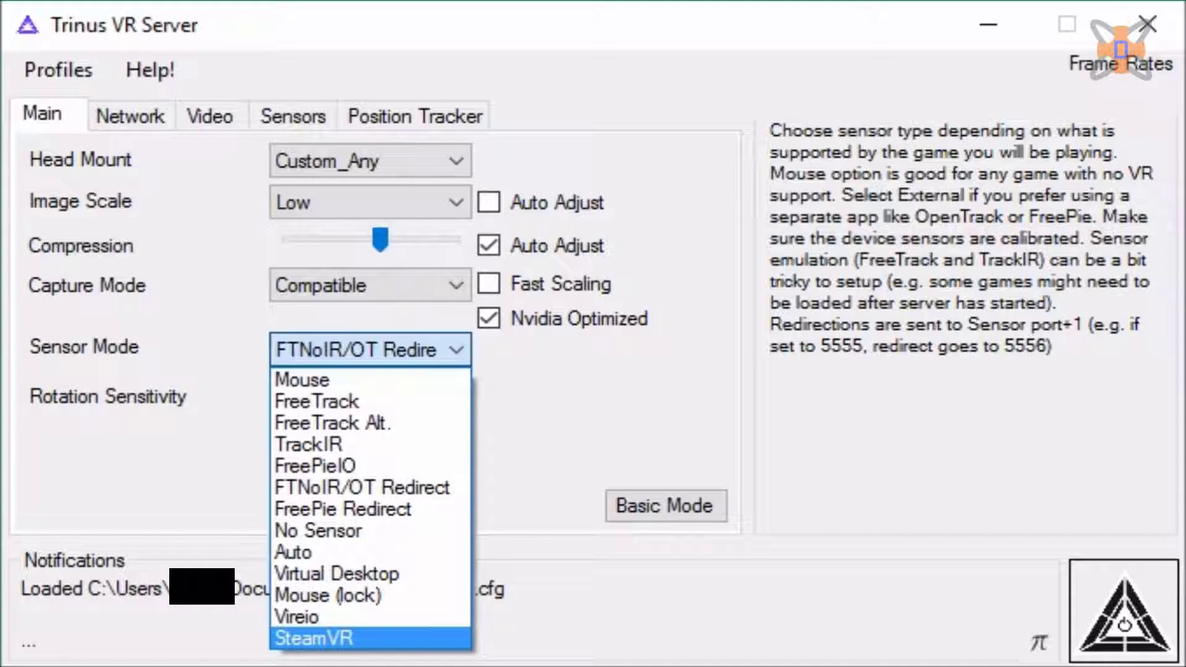
{"action": "left_click", "coordinate": [371, 350]}
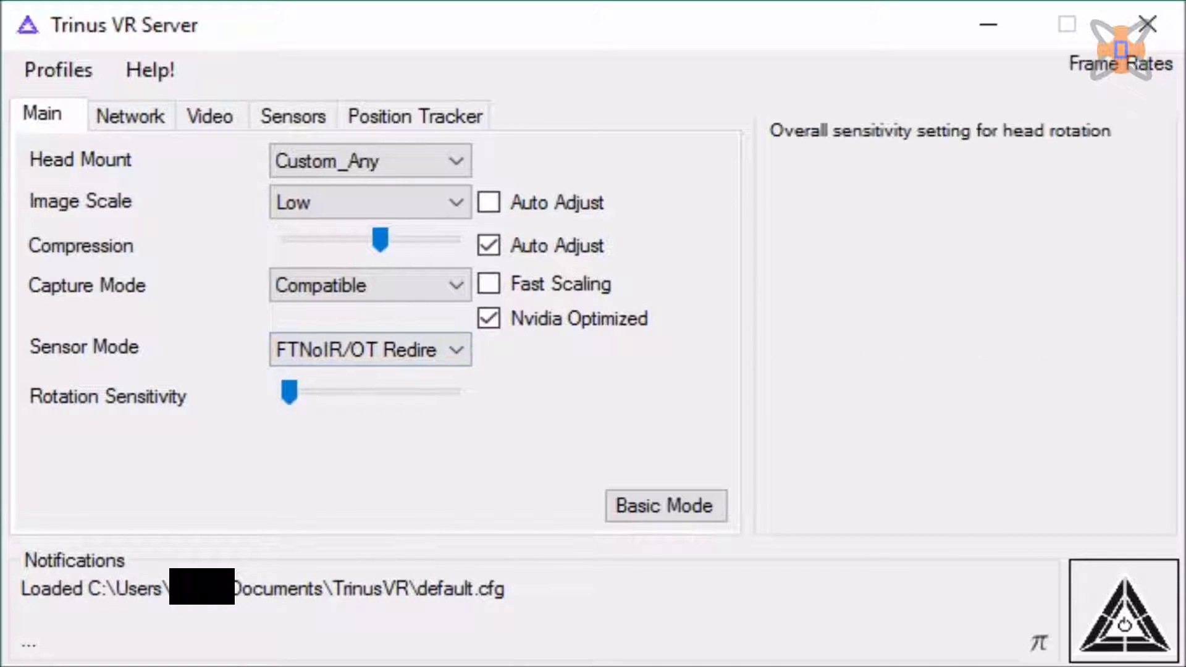
{"action": "key", "text": "Tab"}
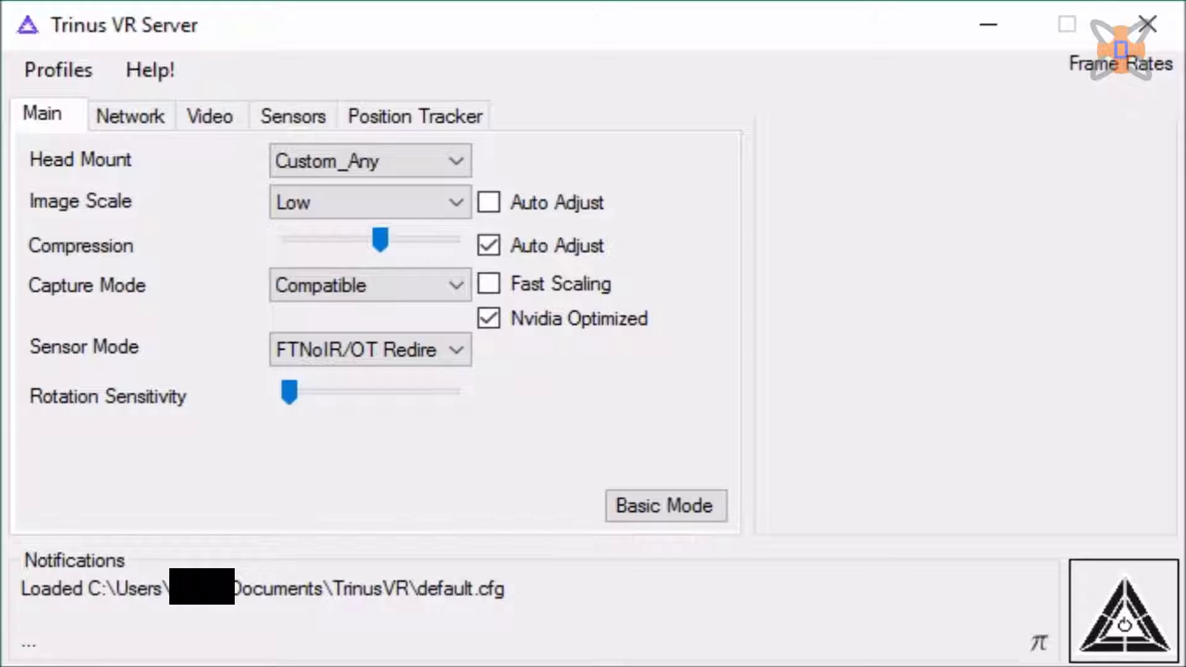
- Review the server's network settings and its video settings, including the Fake3D options
{"action": "left_click", "coordinate": [130, 116]}
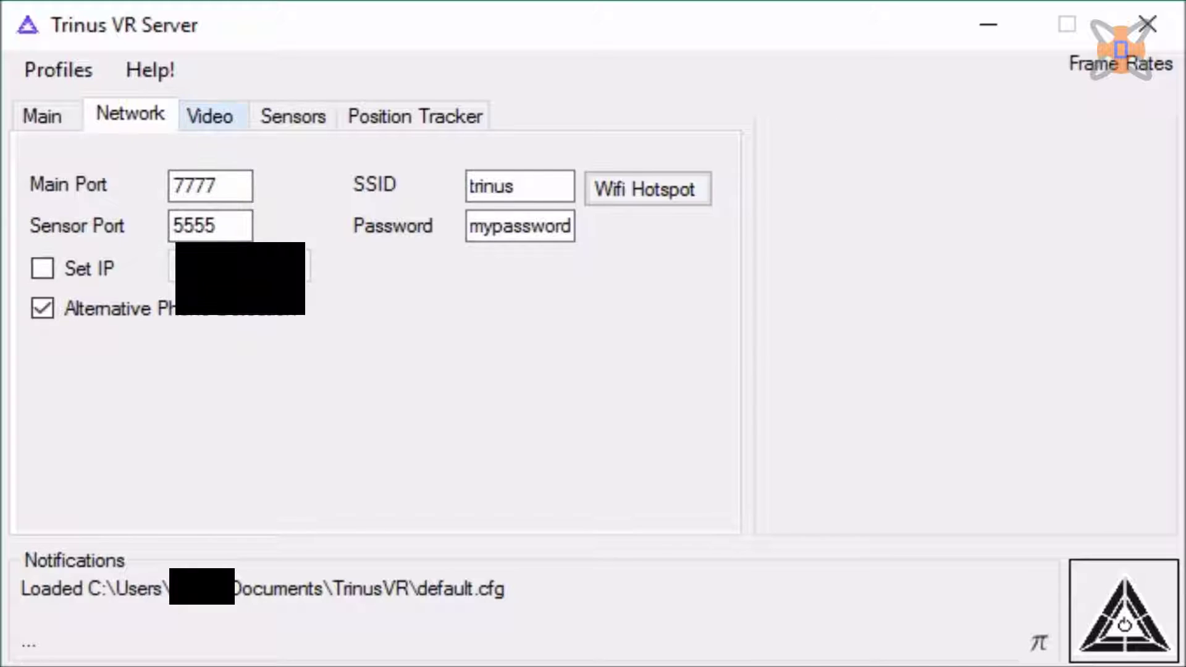
{"action": "left_click", "coordinate": [210, 116]}
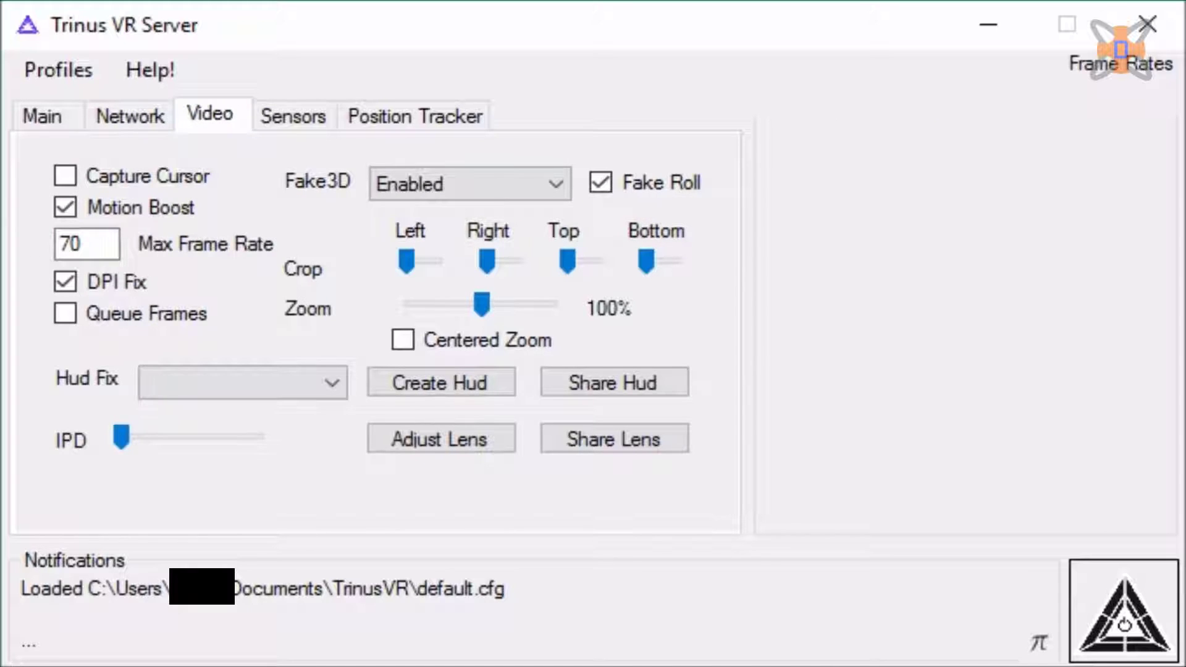
{"action": "left_click", "coordinate": [470, 184]}
{"action": "left_click", "coordinate": [470, 184]}
- Inspect the sensor settings, including sensor prediction, and the position tracker settings with their device list
{"action": "left_click", "coordinate": [293, 116]}
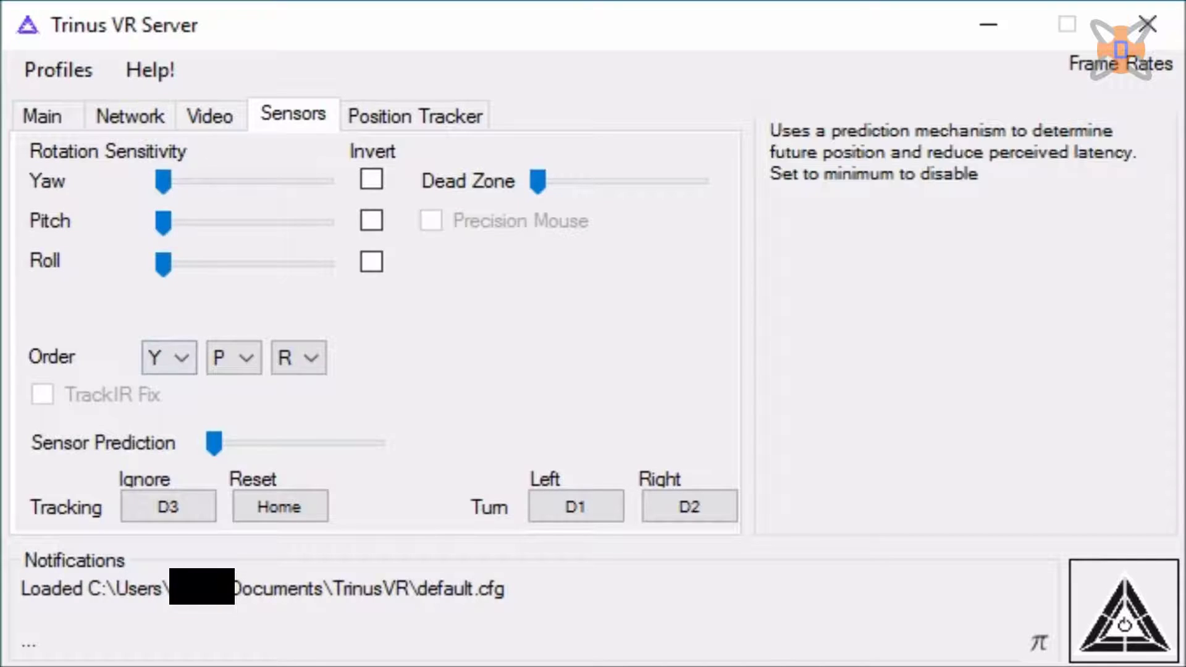
{"action": "mouse_move", "coordinate": [214, 443]}
{"action": "left_mouse_down"}
{"action": "mouse_move", "coordinate": [312, 443]}
{"action": "mouse_move", "coordinate": [214, 444]}
{"action": "left_mouse_up"}
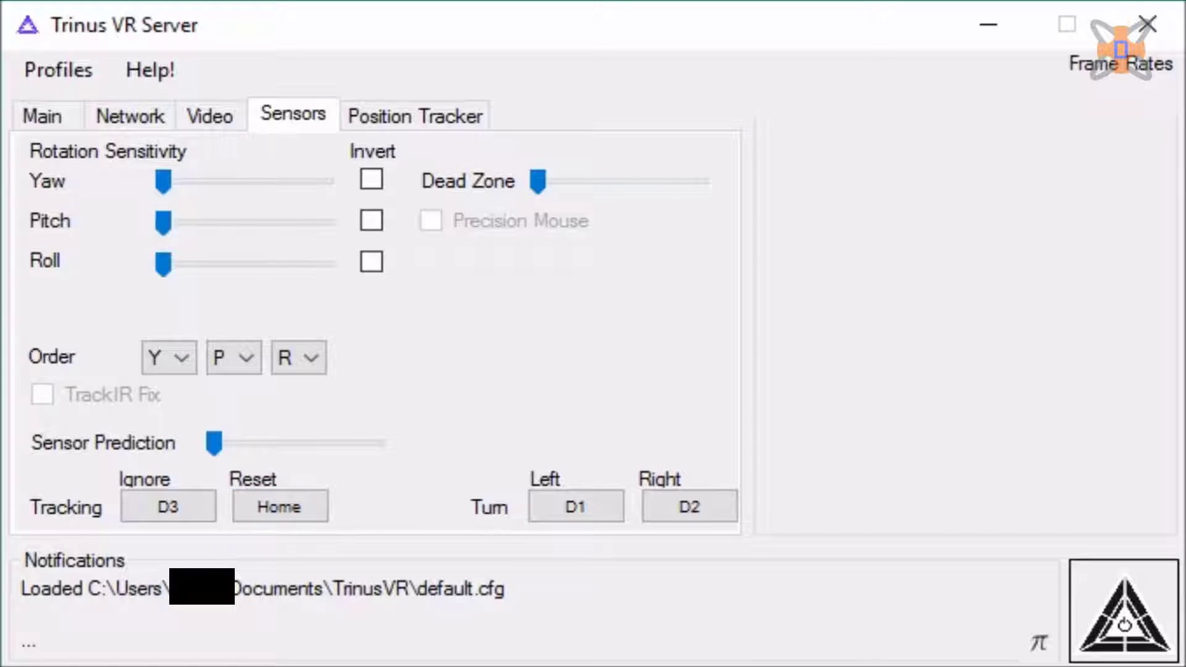
{"action": "left_click", "coordinate": [415, 116]}
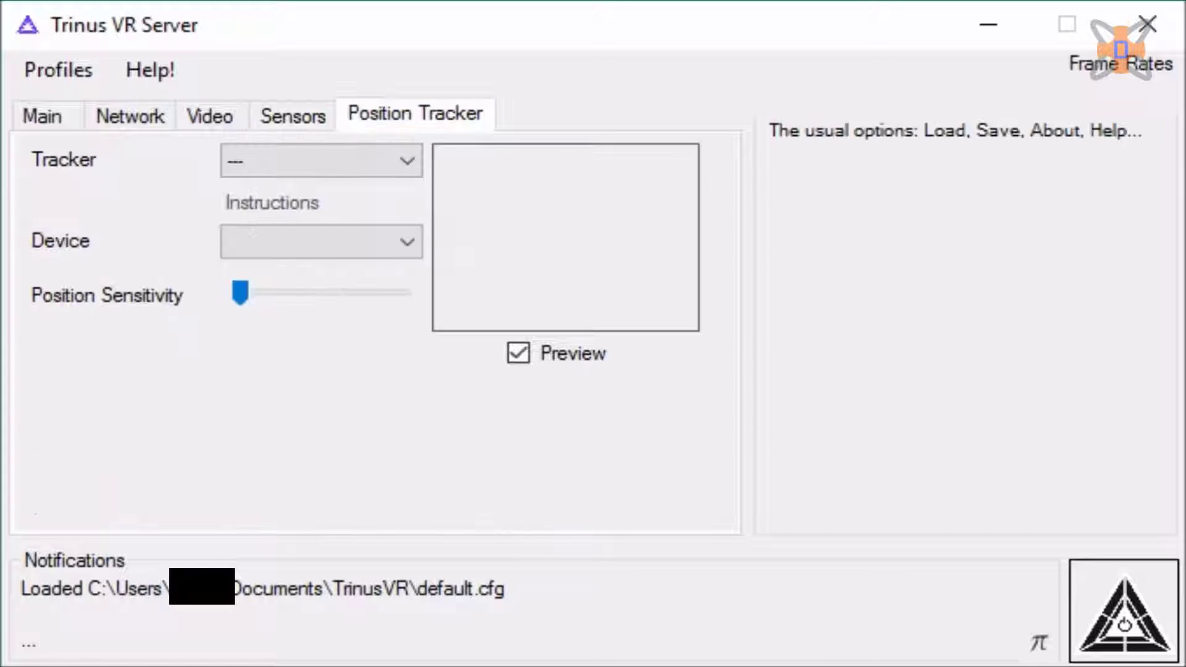
{"action": "left_click", "coordinate": [358, 242]}
{"action": "left_click", "coordinate": [359, 242]}
- Return to the main server settings and start streaming to the detected phone
{"action": "left_click", "coordinate": [42, 116]}
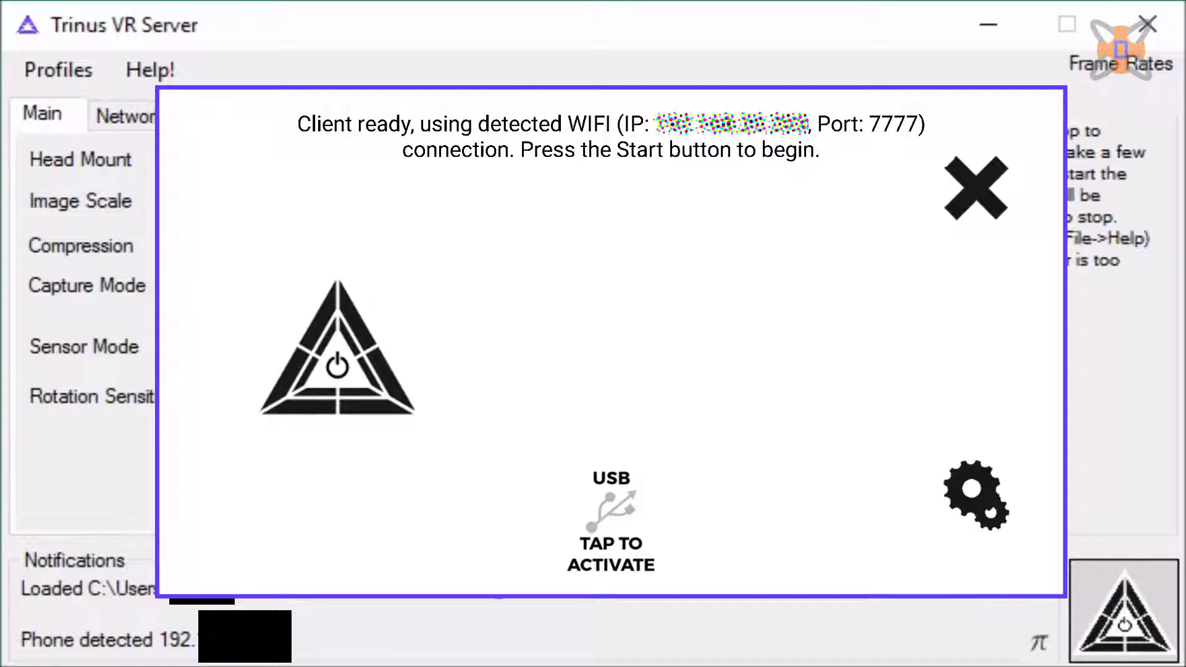
{"action": "left_click", "coordinate": [1125, 612]}
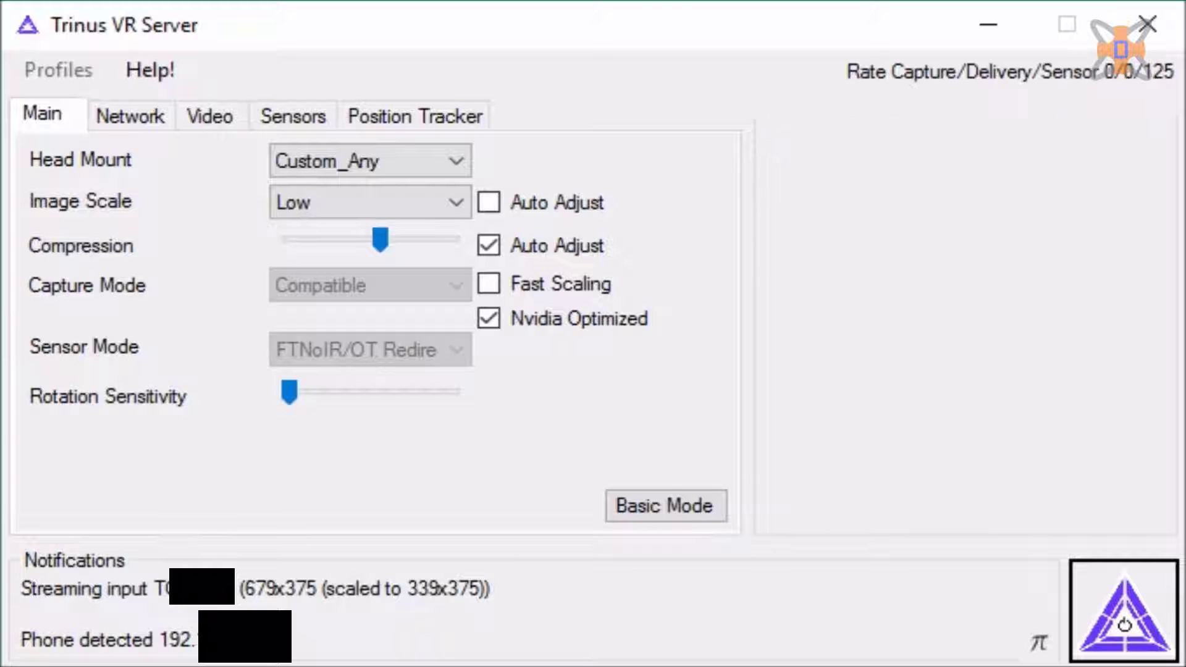
- Look through the sensor, position tracker, network, main and video settings while the server is streaming
{"action": "left_click", "coordinate": [293, 116]}
{"action": "left_click", "coordinate": [415, 116]}
{"action": "left_click", "coordinate": [130, 117]}
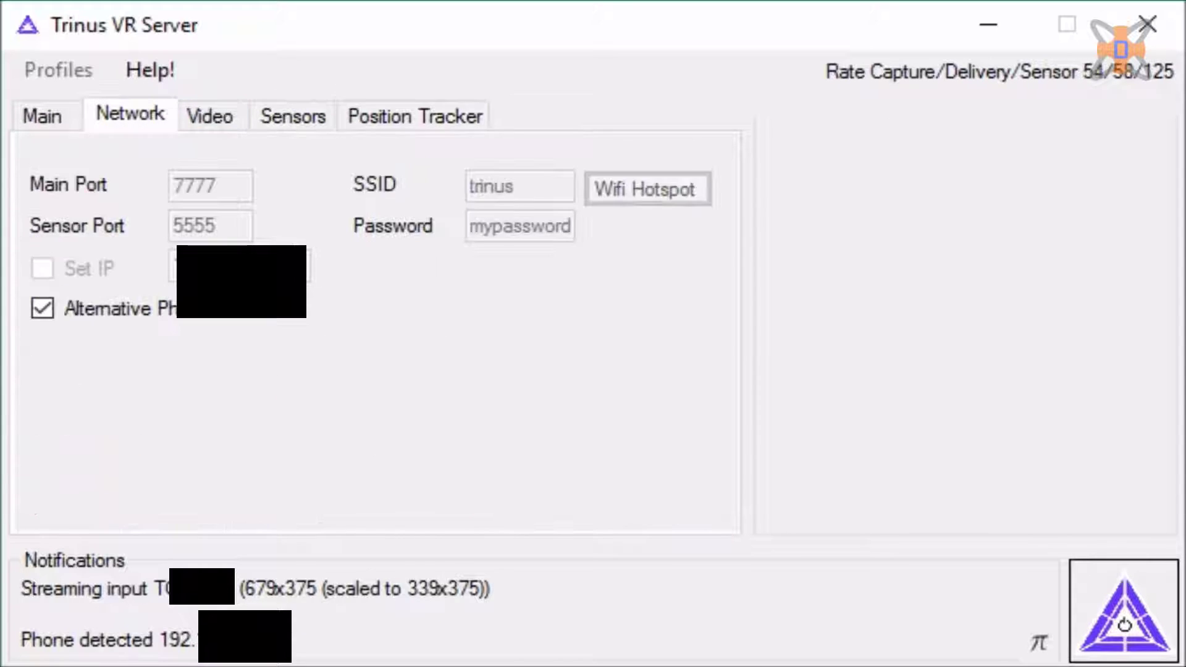
{"action": "left_click", "coordinate": [43, 117]}
{"action": "left_click", "coordinate": [210, 116]}
{"action": "left_click", "coordinate": [130, 116]}
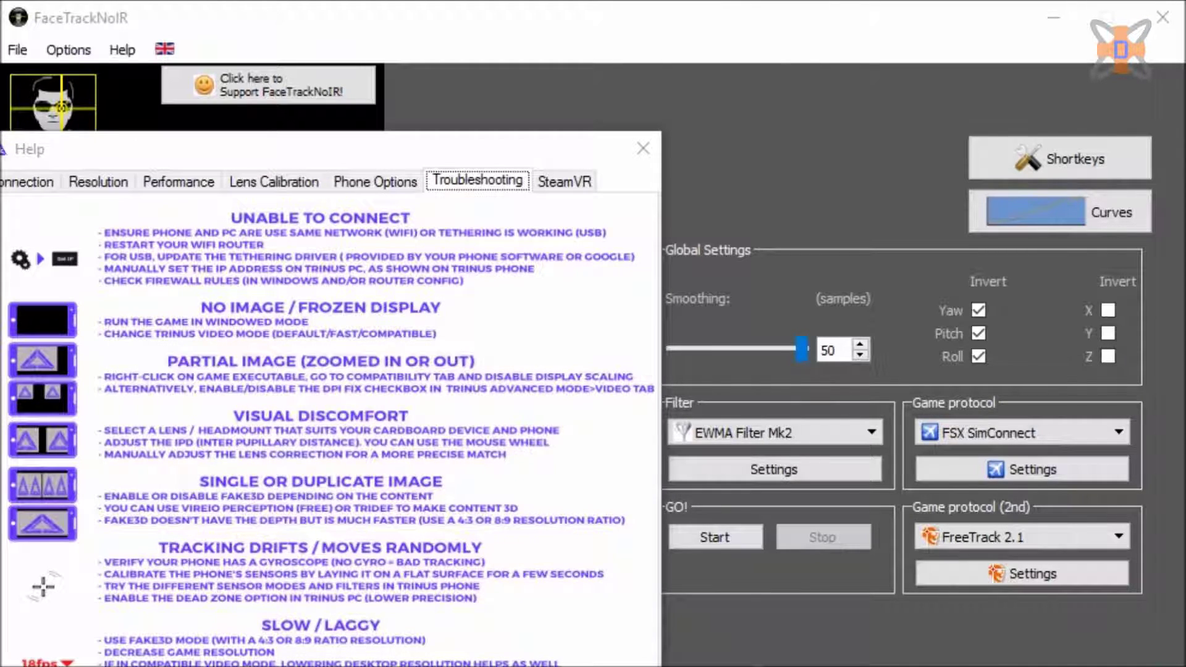
- Close the Trinus help window and check the available profiles in FaceTrackNoIR, keeping default.ini
{"action": "left_click", "coordinate": [643, 149]}
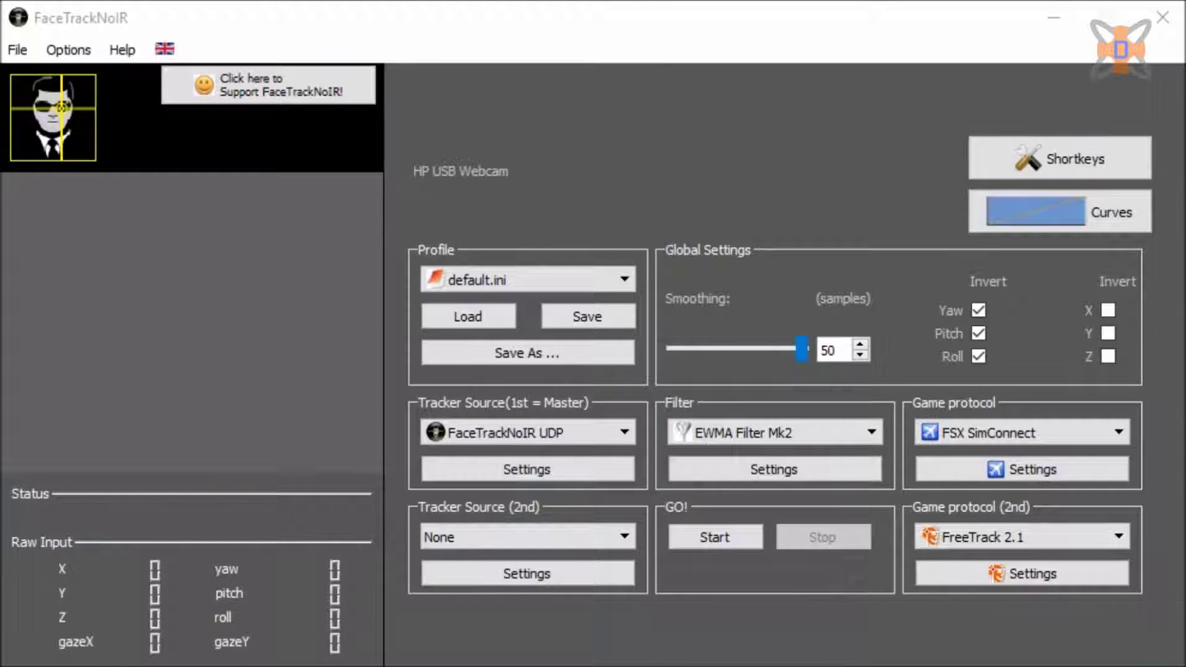
{"action": "left_click", "coordinate": [618, 280]}
{"action": "left_click", "coordinate": [618, 280]}
- Select FaceTrackNoIR UDP as the master tracker source and open its settings
{"action": "left_click", "coordinate": [612, 433]}
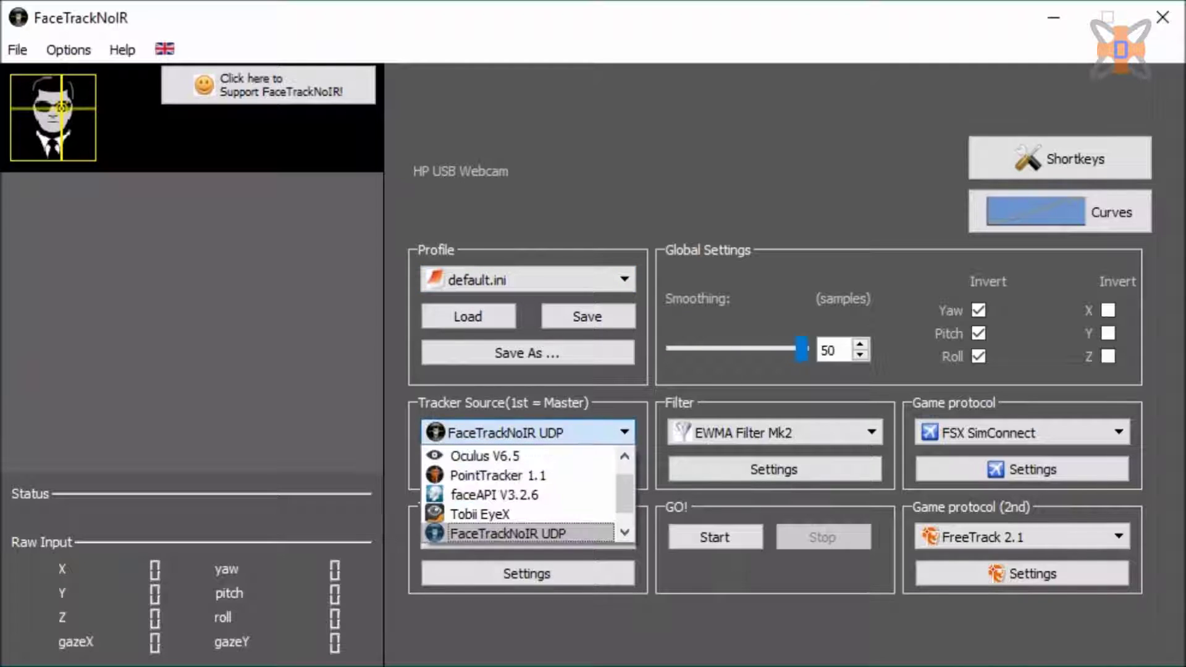
{"action": "scroll", "coordinate": [532, 475], "scroll_direction": "down", "scroll_amount": 1}
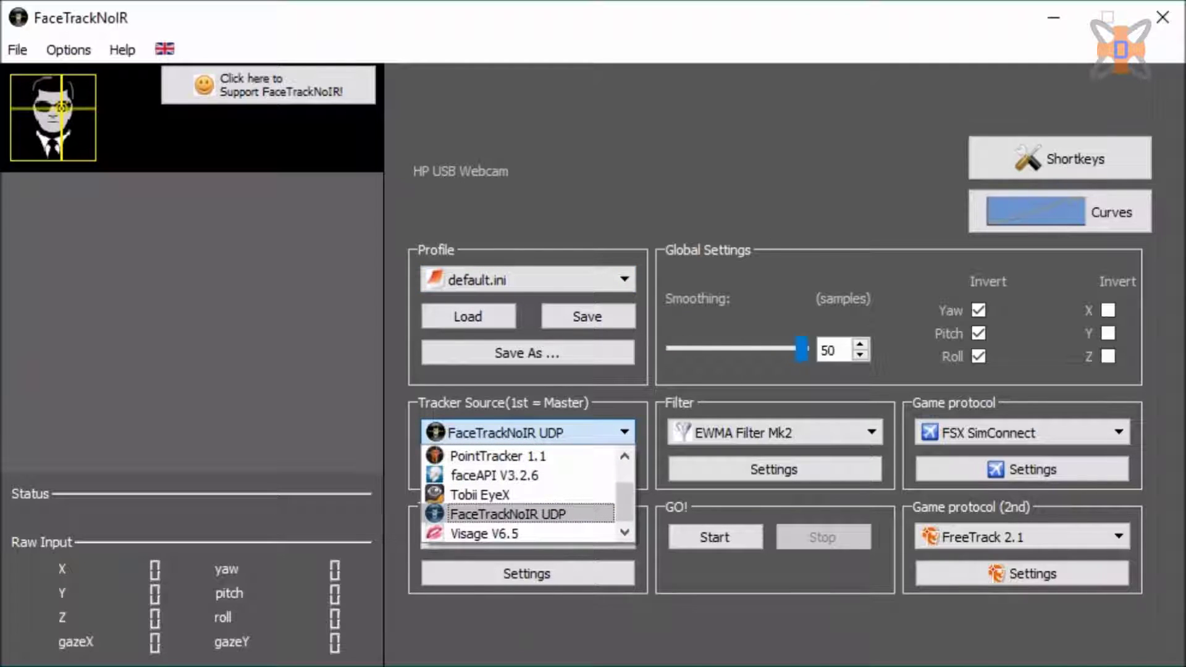
{"action": "left_click", "coordinate": [508, 514]}
{"action": "left_click", "coordinate": [526, 470]}
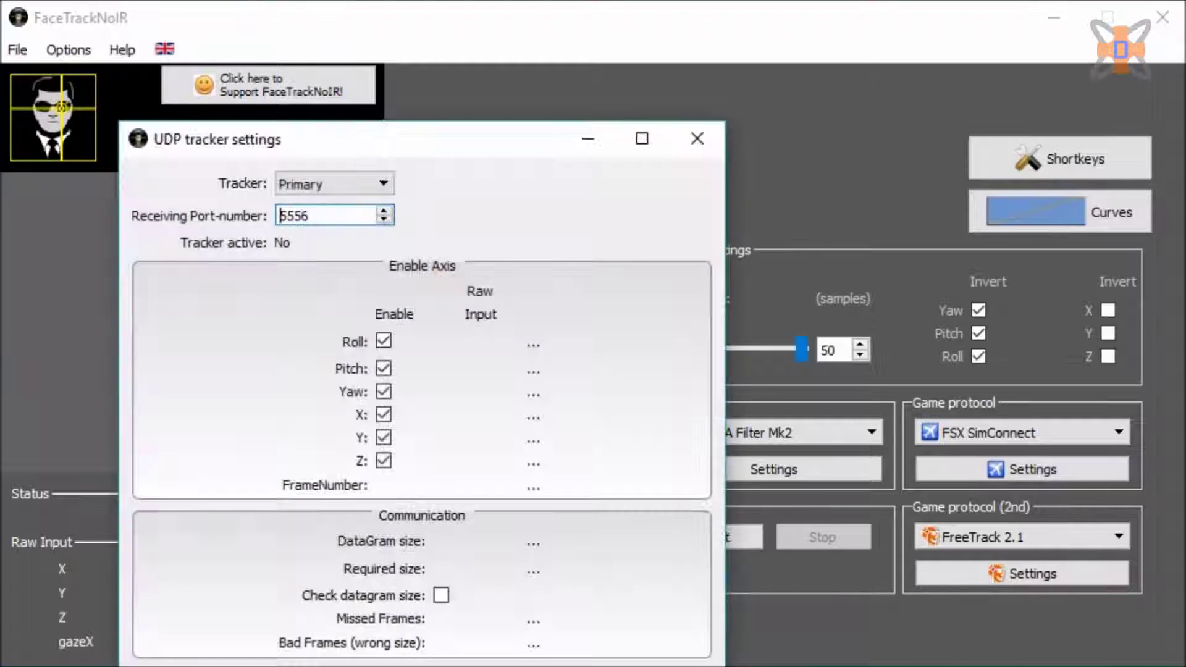
- Check the tracker choice in the UDP tracker settings, keeping Primary
{"action": "left_click_drag", "start_coordinate": [455, 135], "coordinate": [490, 13]}
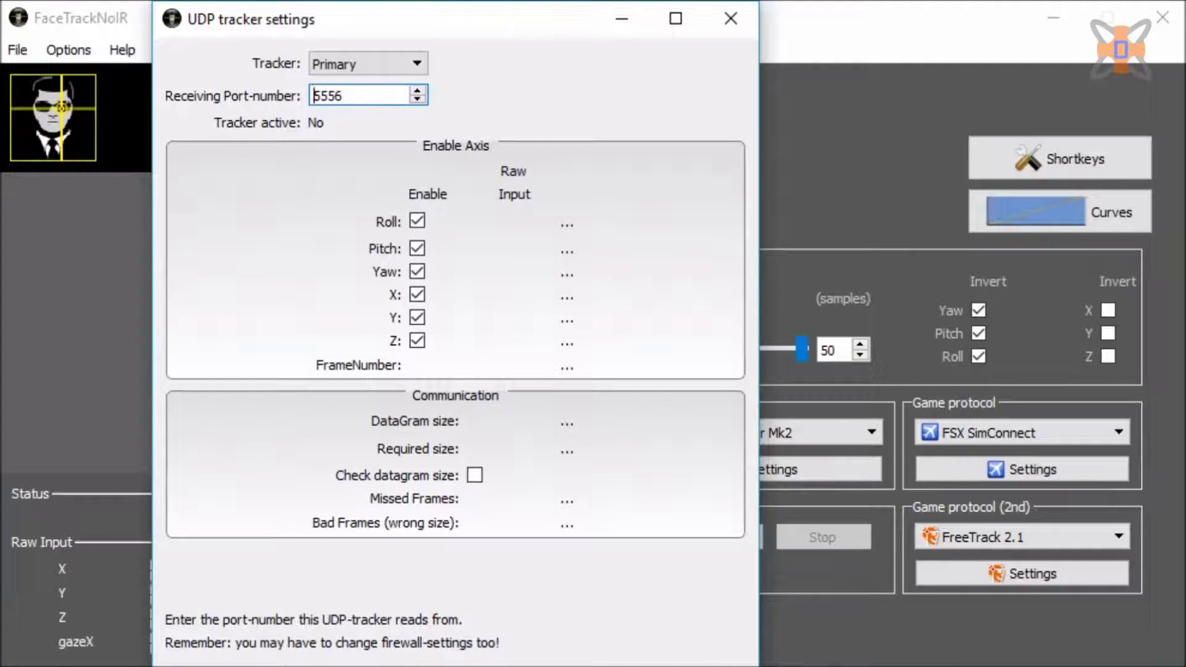
{"action": "left_click", "coordinate": [369, 64]}
{"action": "left_click", "coordinate": [365, 82]}
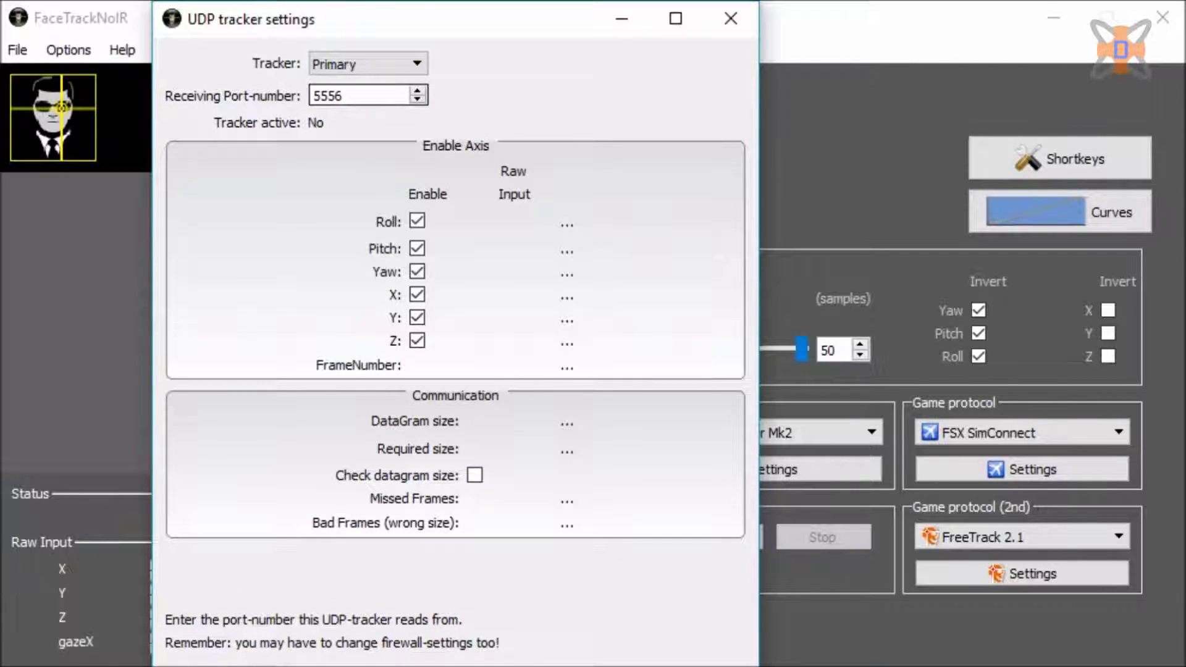
- Compare the UDP tracker's receiving port number with the sensor port in the Trinus VR Server network settings
{"action": "key", "text": "alt+Tab"}
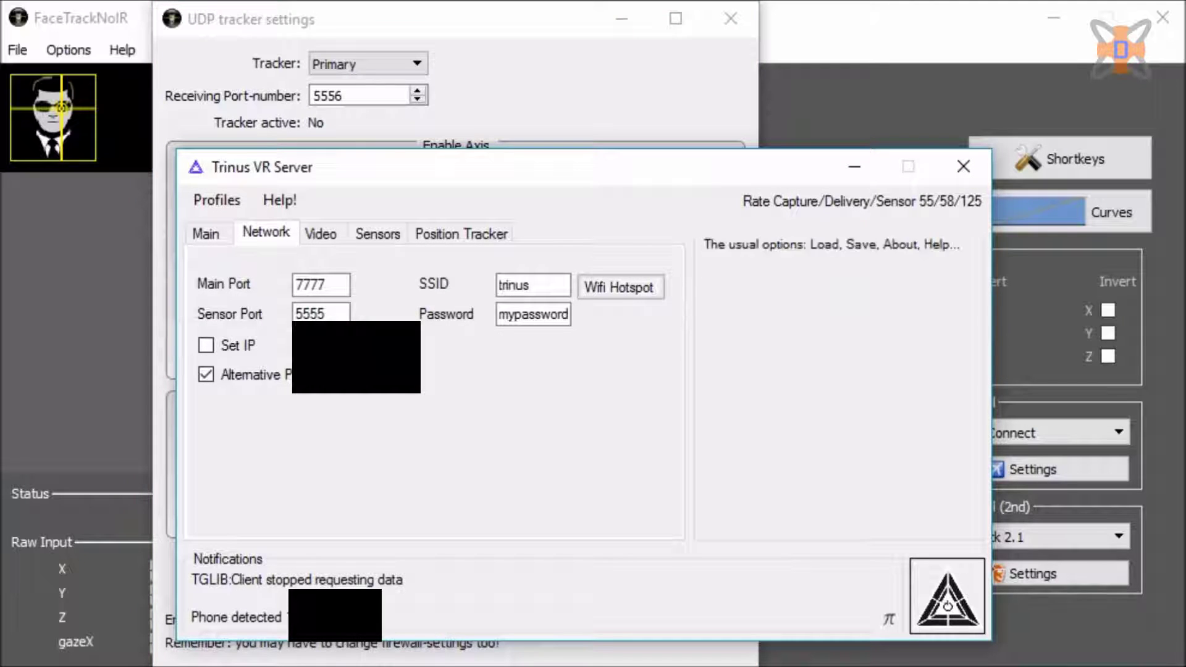
{"action": "left_click_drag", "start_coordinate": [414, 170], "coordinate": [558, 147]}
{"action": "key", "text": "Tab"}
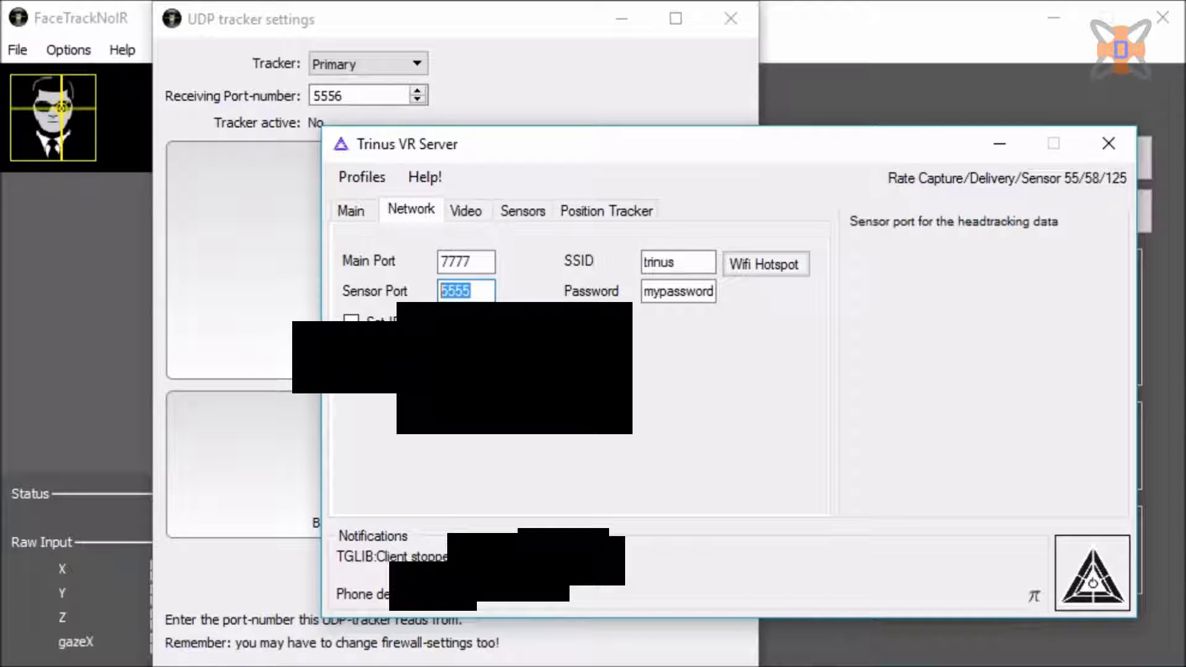
{"action": "key", "text": "alt+Tab"}
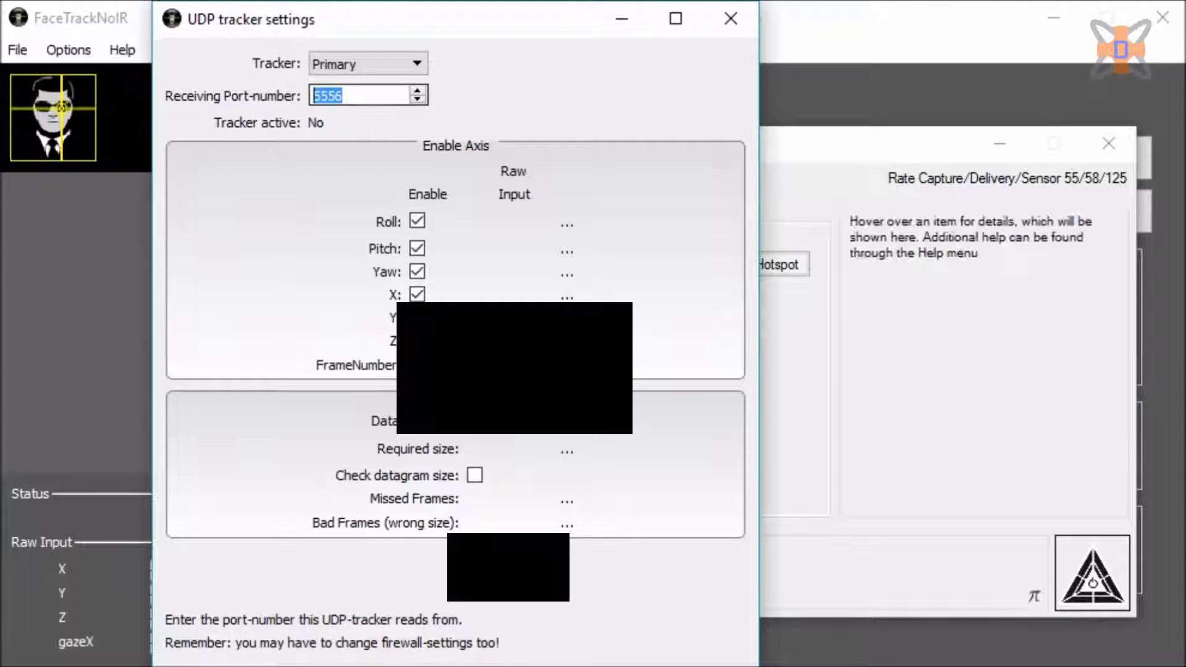
{"action": "key", "text": "alt+Tab"}
{"action": "left_click", "coordinate": [472, 291]}
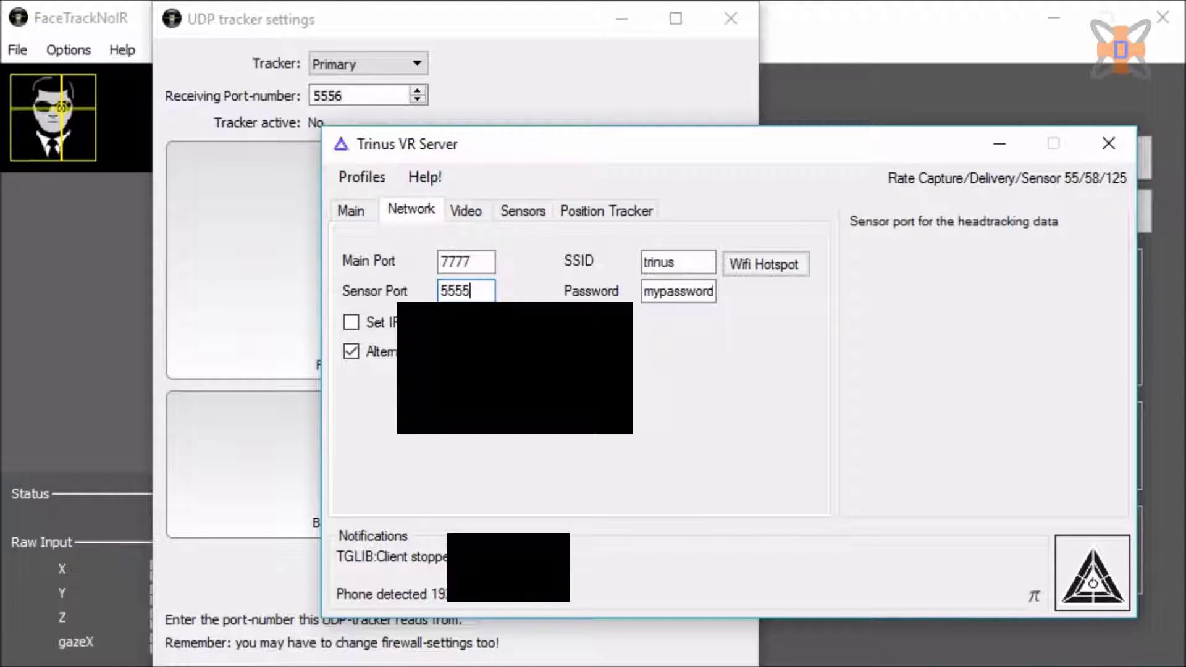
- Start streaming in Trinus VR Server, then return to FaceTrackNoIR and close the UDP tracker settings
{"action": "left_click", "coordinate": [1092, 574]}
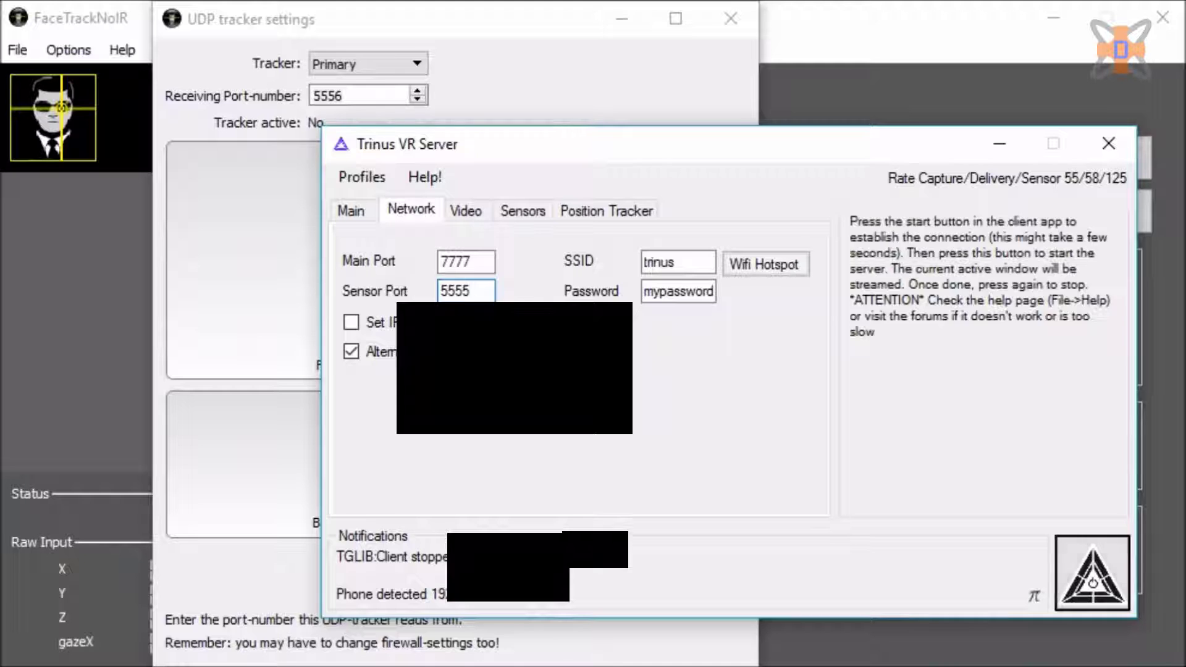
{"action": "left_click", "coordinate": [1093, 573]}
{"action": "key", "text": "alt+Tab"}
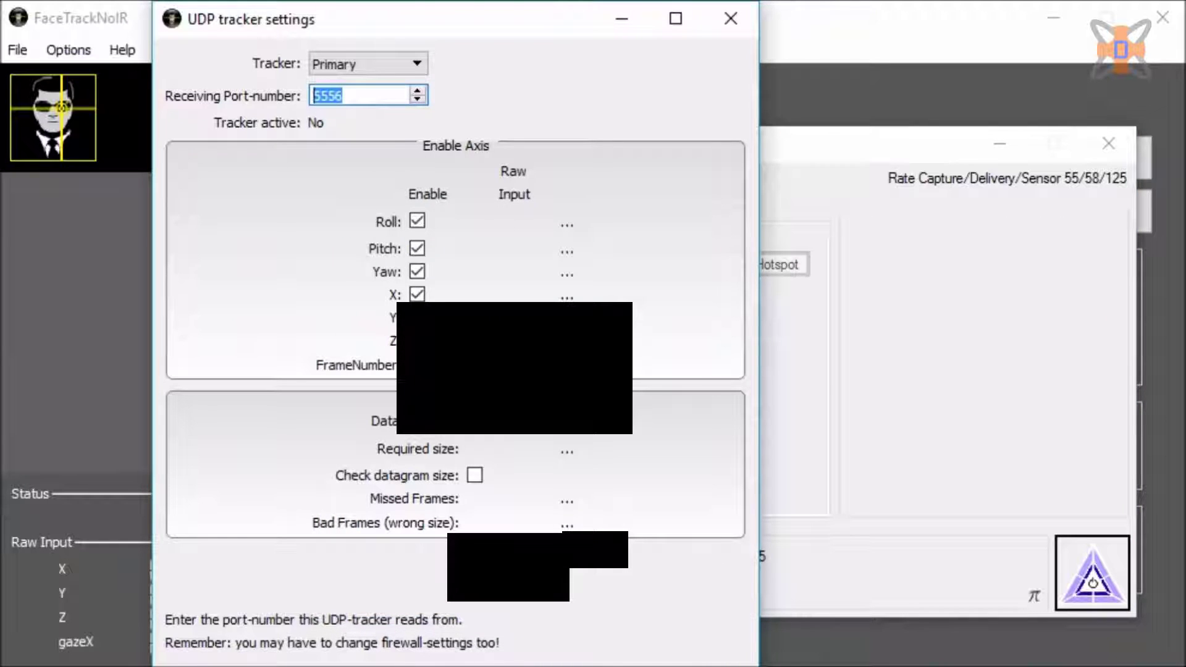
{"action": "key", "text": "Escape"}
{"action": "key", "text": "alt+Tab"}
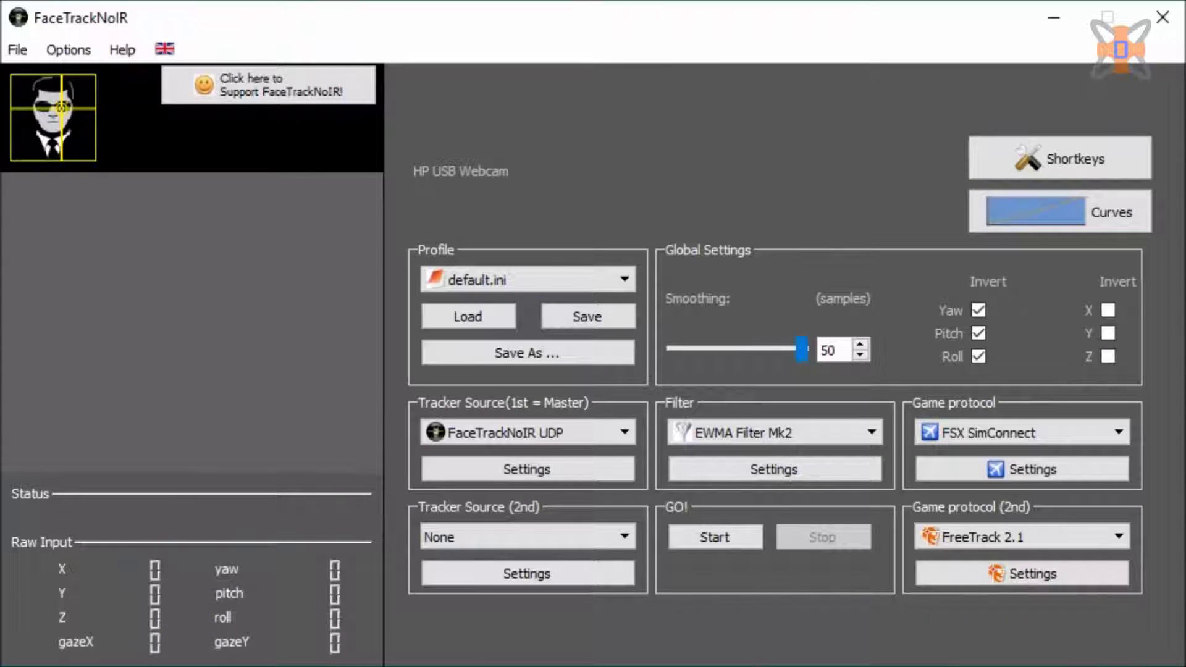
- Run head tracking briefly, check the live raw input in the UDP tracker settings, and stop tracking
{"action": "left_click", "coordinate": [715, 537]}
{"action": "left_click", "coordinate": [526, 469]}
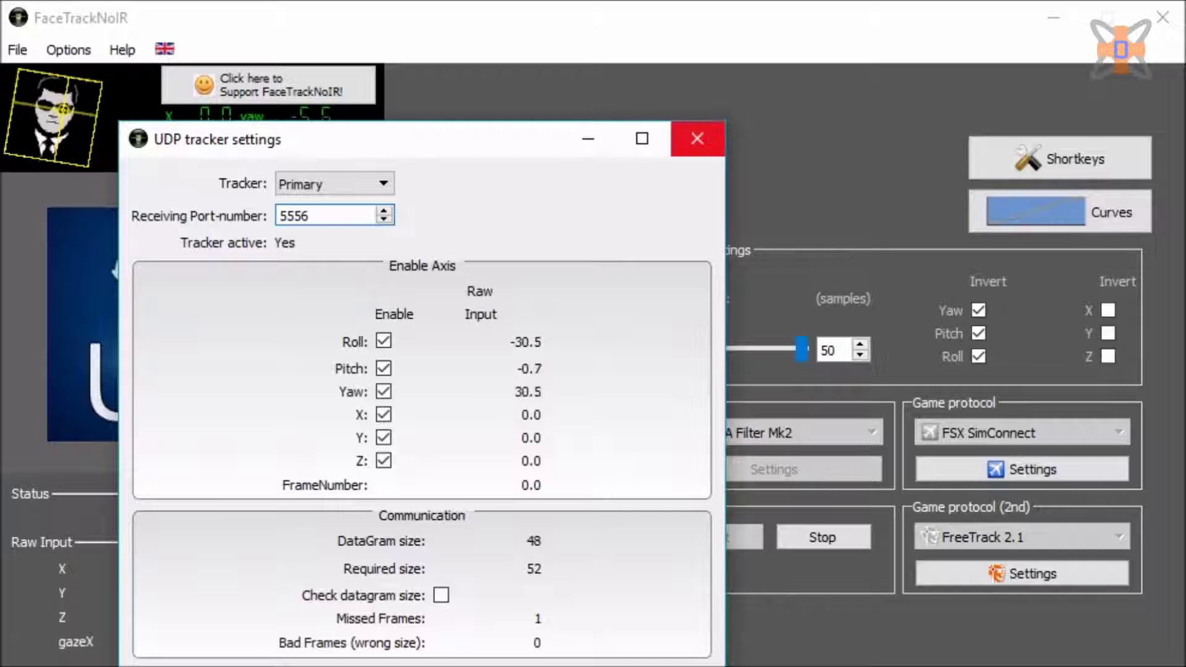
{"action": "left_click", "coordinate": [697, 138]}
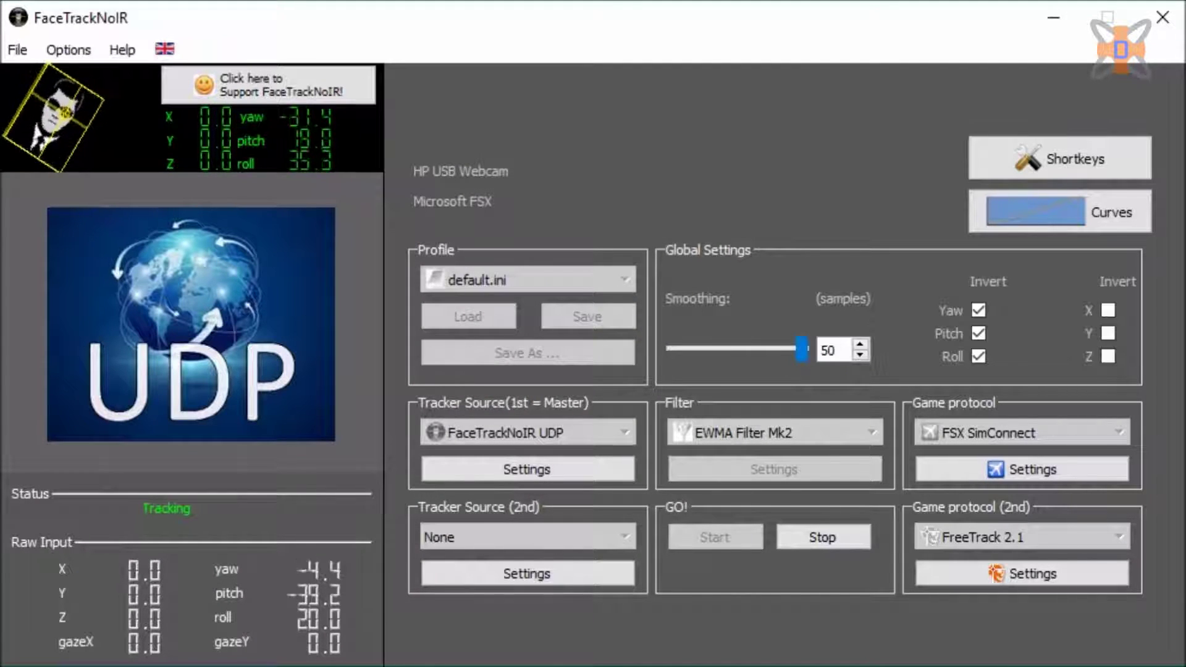
{"action": "left_click", "coordinate": [823, 537]}
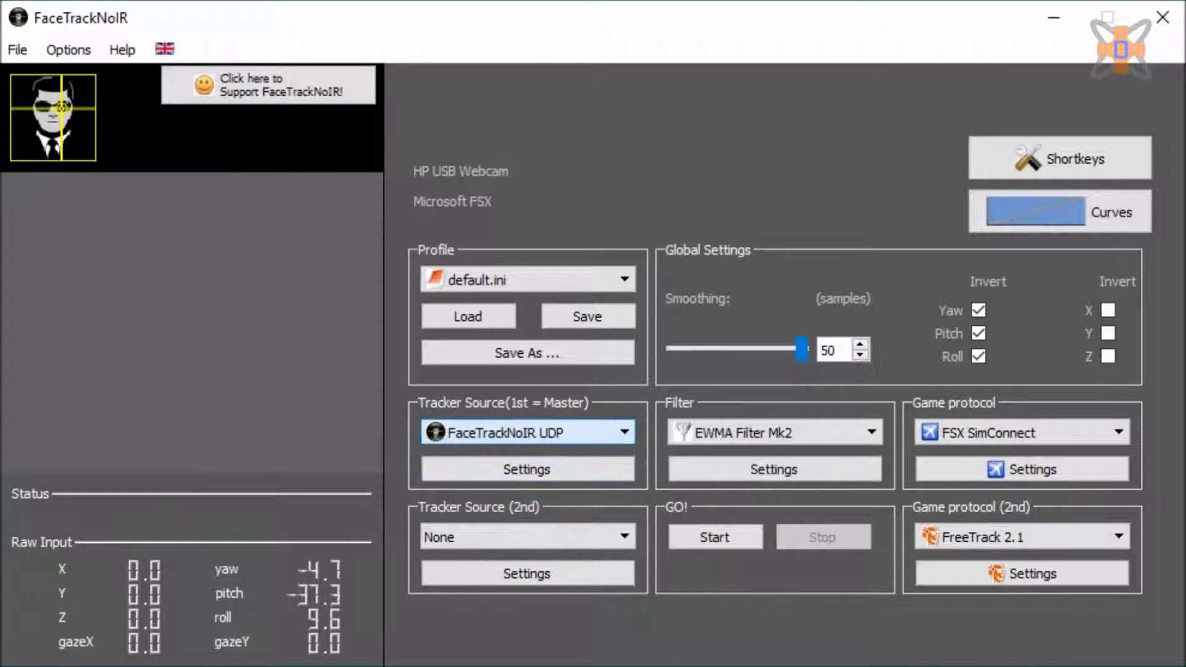
- Check the filter choice and look at the EWMA Filter Mk2 settings without changing them
{"action": "left_click", "coordinate": [828, 432]}
{"action": "left_click", "coordinate": [828, 433]}
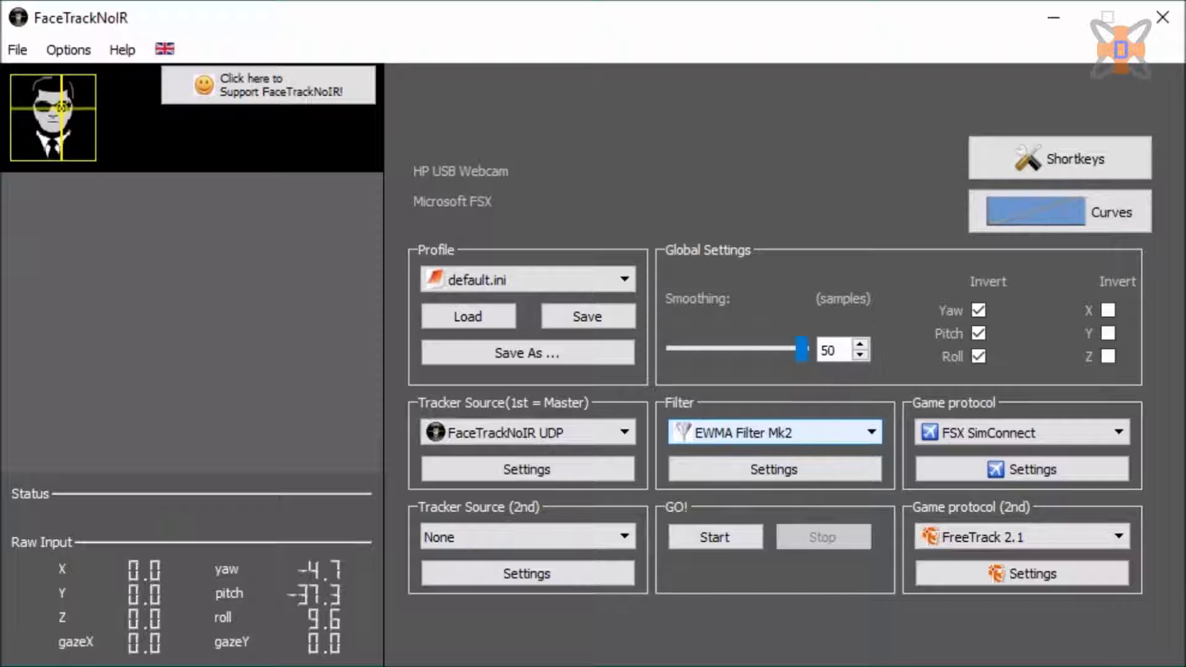
{"action": "left_click", "coordinate": [775, 469]}
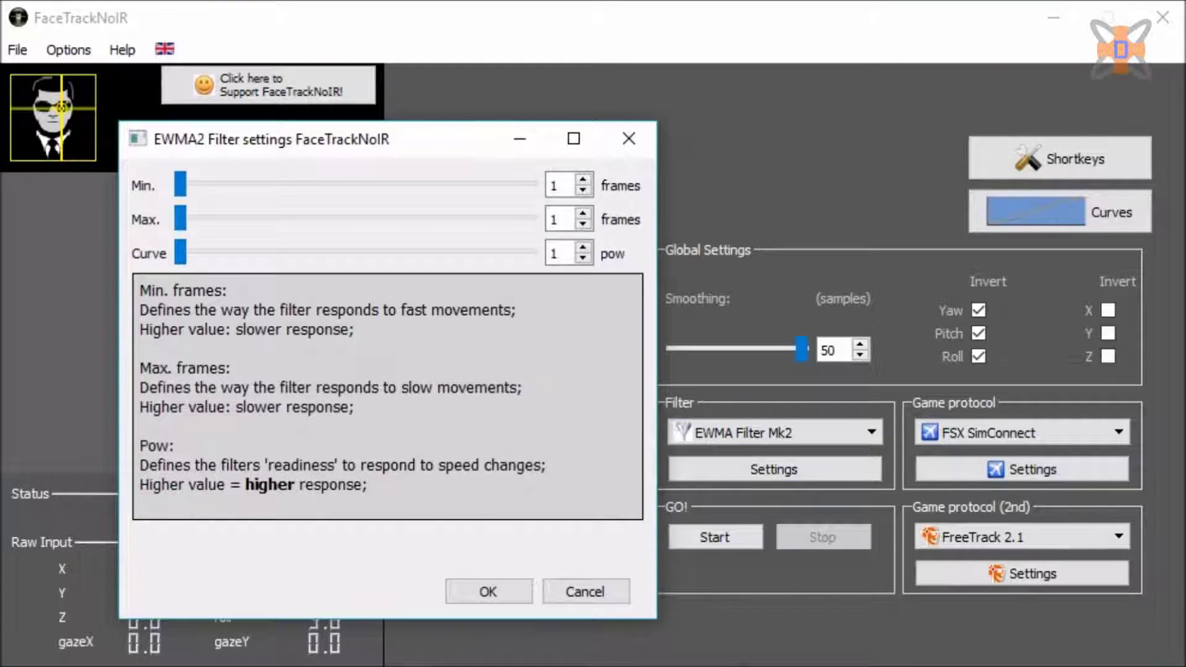
{"action": "left_click", "coordinate": [585, 591]}
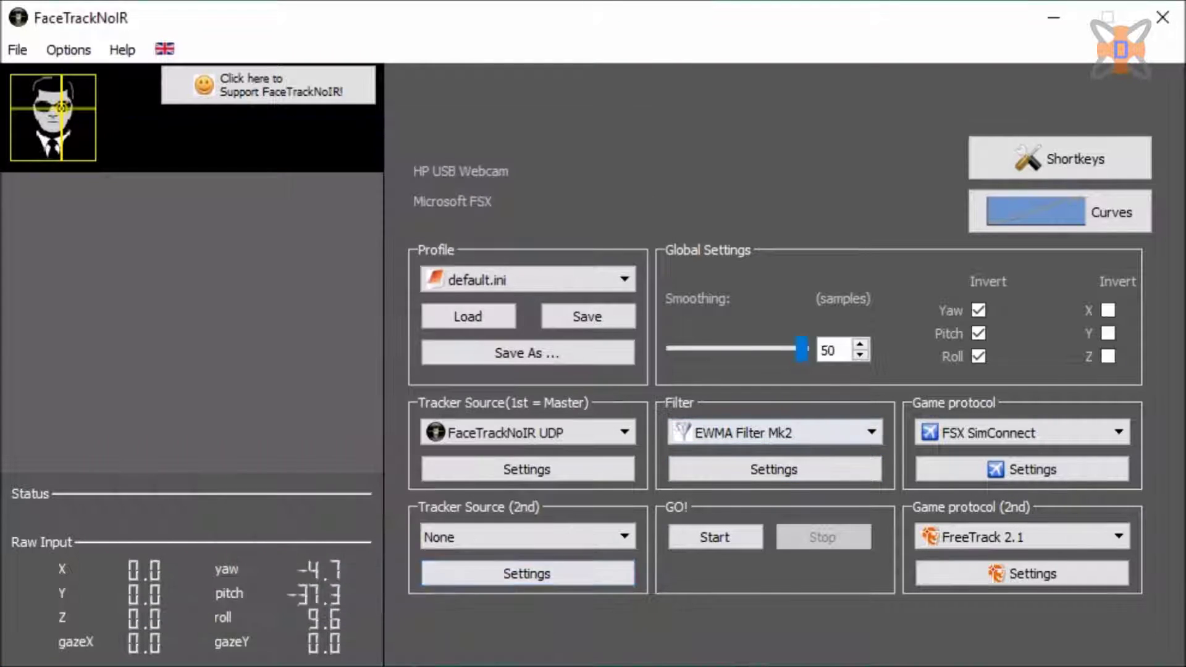
- Select Accela Filter Mk2 as the filter and view the translation curve in its settings
{"action": "left_click", "coordinate": [775, 432]}
{"action": "left_click", "coordinate": [745, 471]}
{"action": "left_click", "coordinate": [746, 472]}
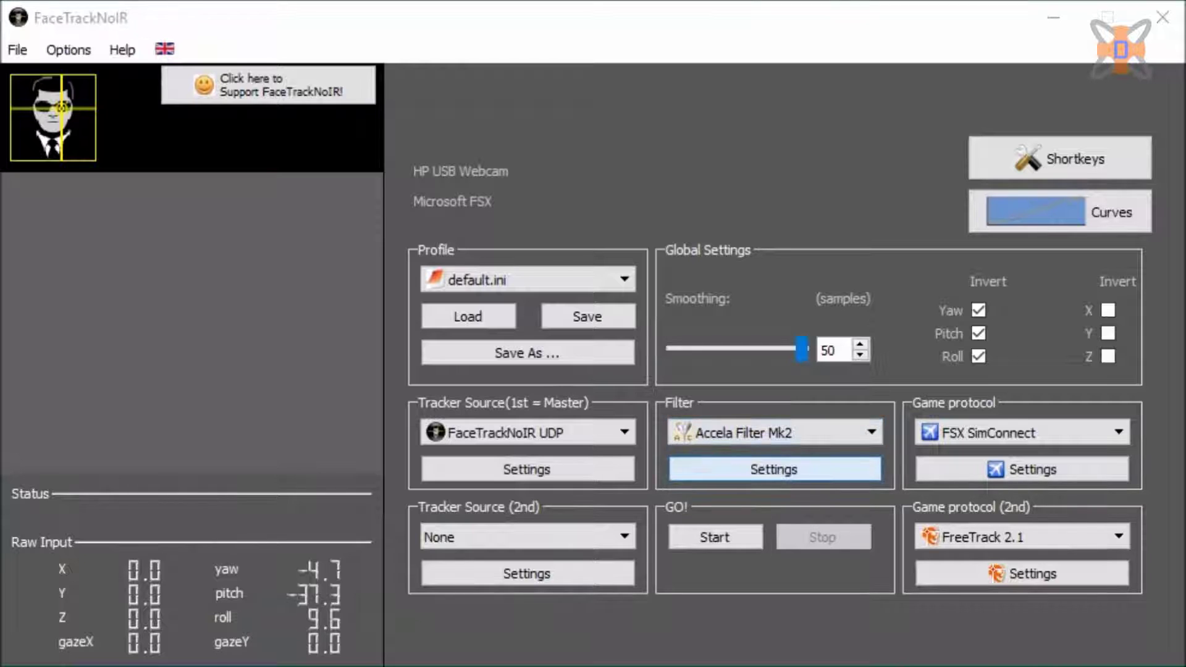
{"action": "left_click_drag", "start_coordinate": [530, 154], "coordinate": [525, 31]}
{"action": "left_click", "coordinate": [250, 61]}
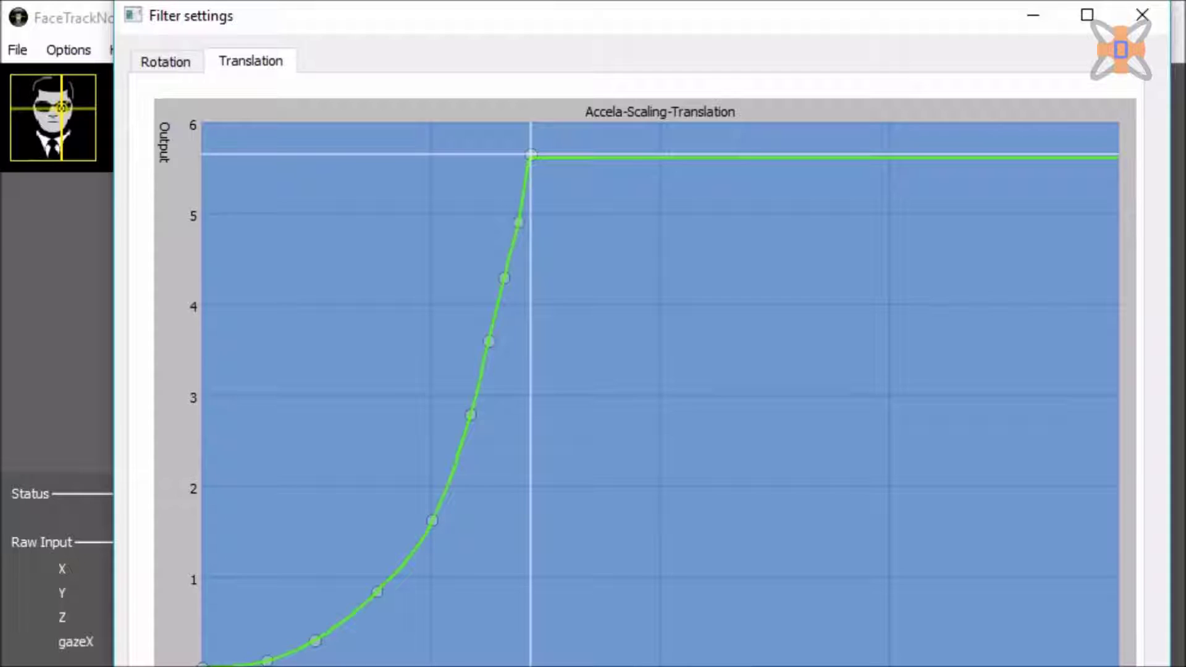
{"action": "left_click", "coordinate": [1143, 15]}
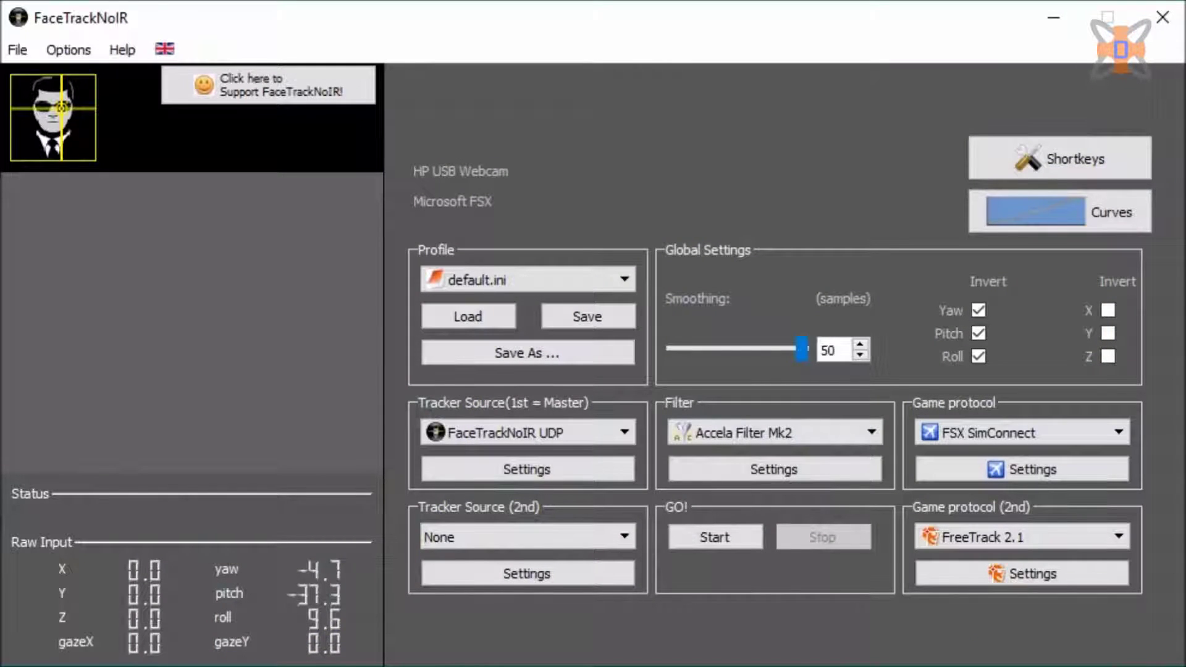
- Try faceAPI V3.2.6 as the second tracker source and look at its tracker settings
{"action": "left_click", "coordinate": [528, 537]}
{"action": "scroll", "coordinate": [528, 581], "scroll_direction": "down", "scroll_amount": 2}
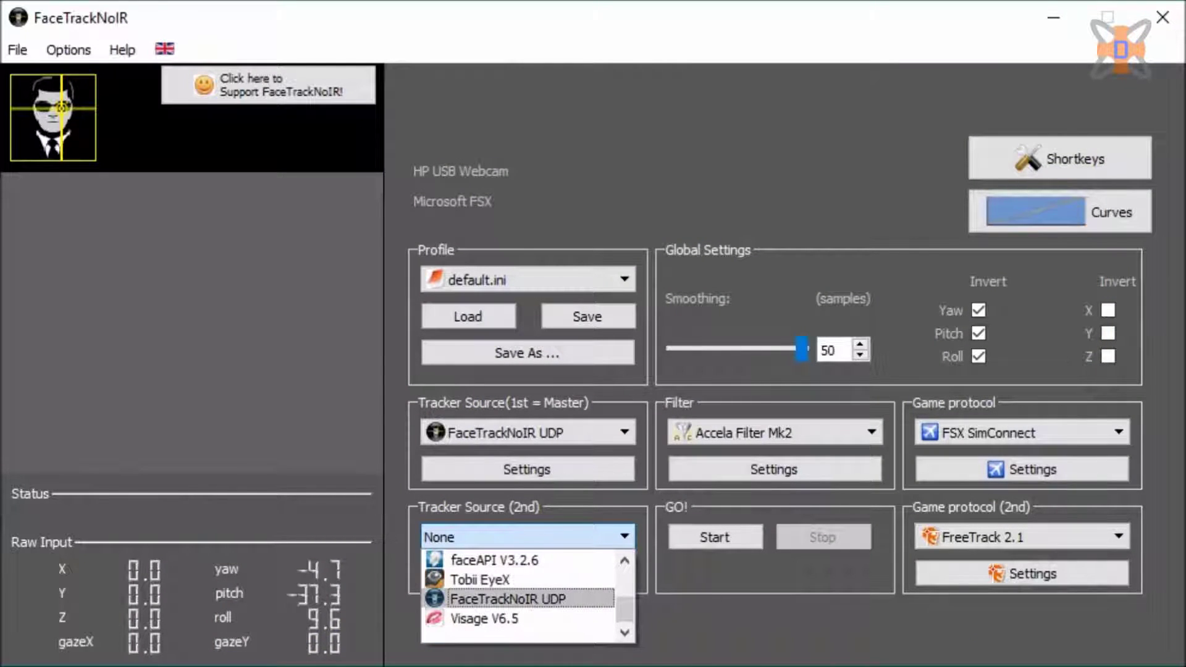
{"action": "scroll", "coordinate": [525, 597], "scroll_direction": "up", "scroll_amount": 2}
{"action": "scroll", "coordinate": [525, 596], "scroll_direction": "down", "scroll_amount": 2}
{"action": "scroll", "coordinate": [525, 596], "scroll_direction": "up", "scroll_amount": 2}
{"action": "scroll", "coordinate": [525, 596], "scroll_direction": "down", "scroll_amount": 1}
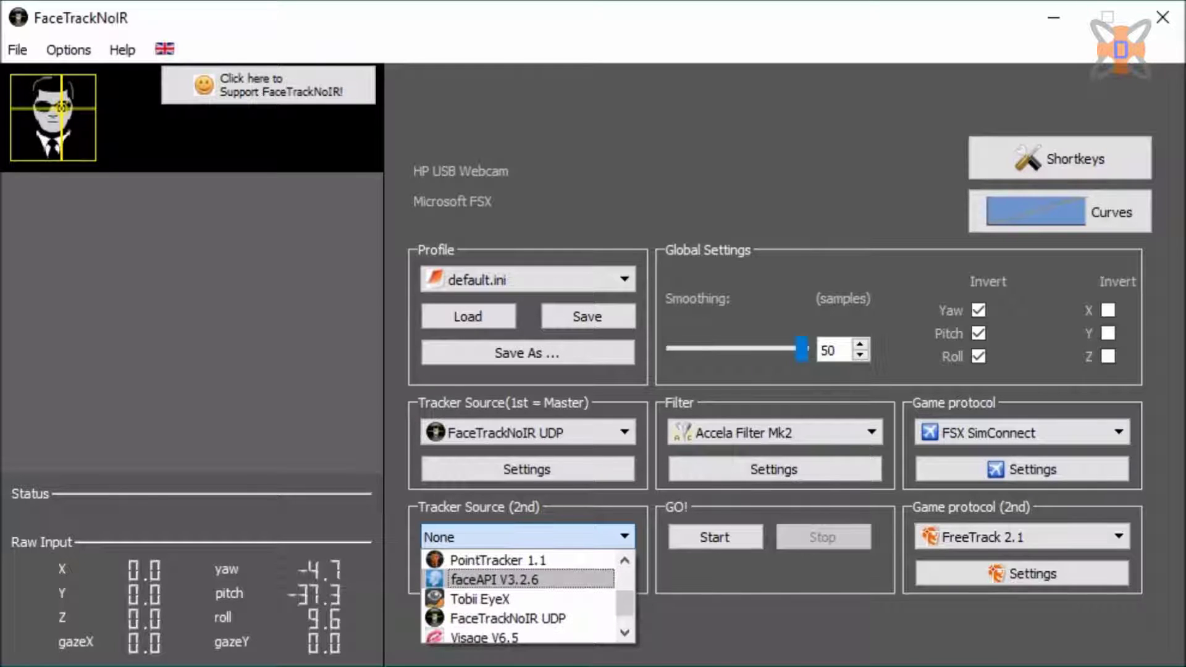
{"action": "left_click", "coordinate": [526, 579]}
{"action": "left_click", "coordinate": [526, 573]}
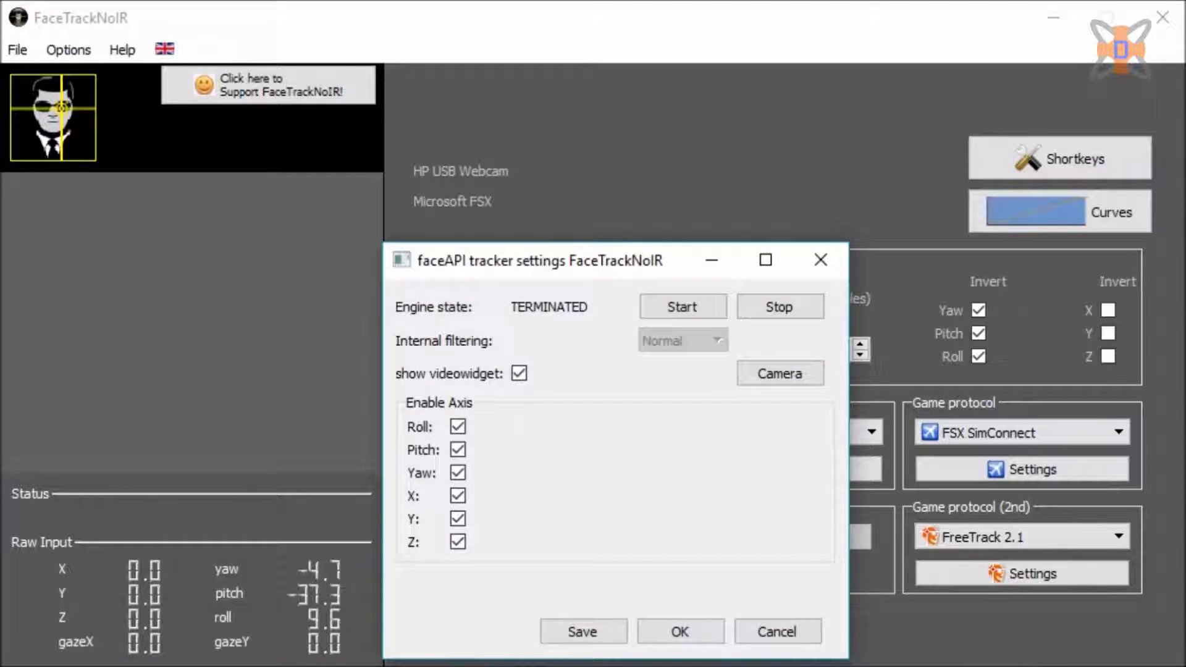
{"action": "left_click", "coordinate": [821, 259]}
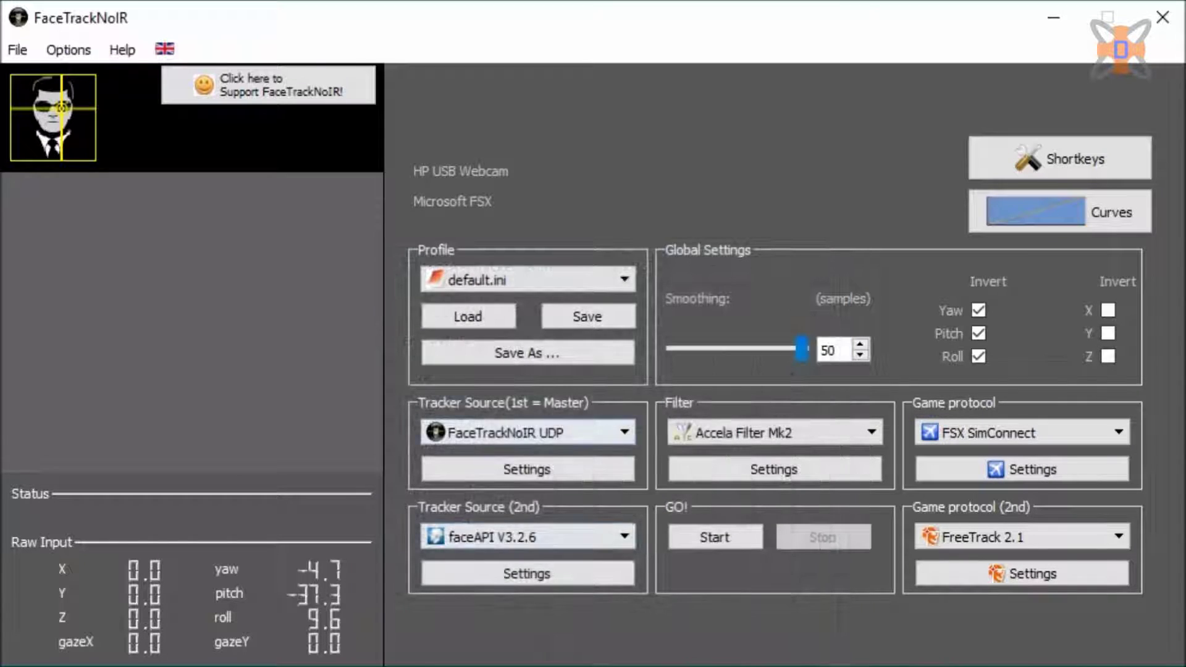
- Check the available master tracker sources, keeping FaceTrackNoIR UDP
{"action": "left_click", "coordinate": [528, 432]}
{"action": "scroll", "coordinate": [528, 456], "scroll_direction": "up", "scroll_amount": 1}
{"action": "left_click", "coordinate": [529, 434]}
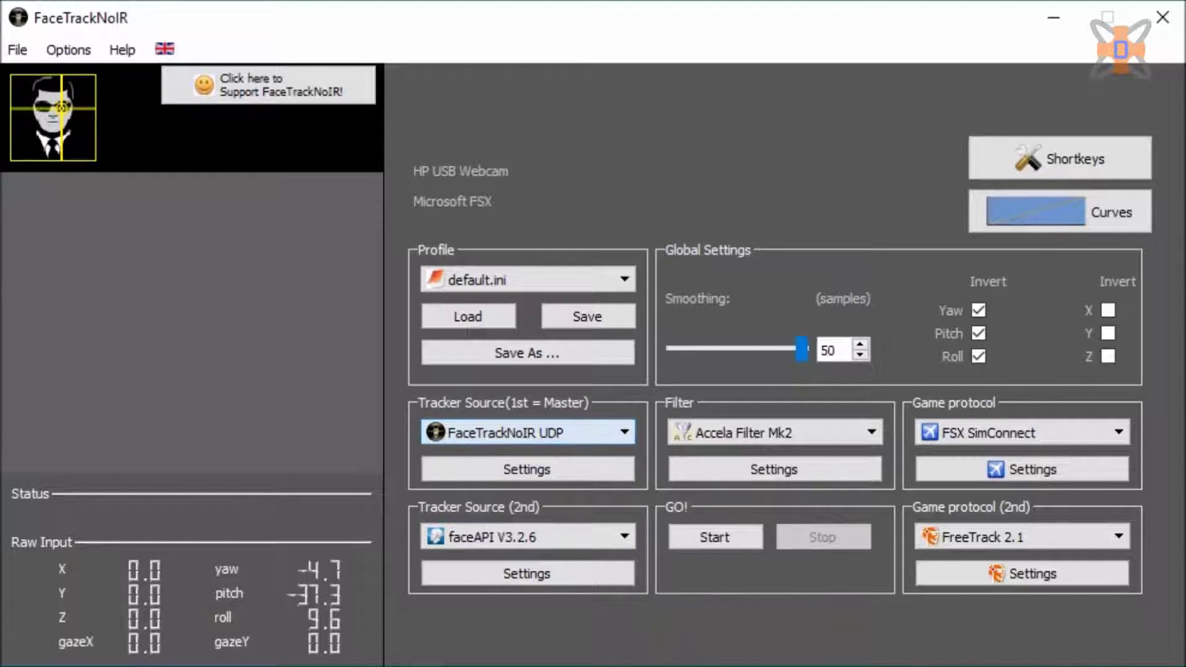
- Look through the second tracker sources and set the second source back to None
{"action": "left_click", "coordinate": [528, 537]}
{"action": "scroll", "coordinate": [529, 579], "scroll_direction": "down", "scroll_amount": 1}
{"action": "scroll", "coordinate": [528, 618], "scroll_direction": "up", "scroll_amount": 1}
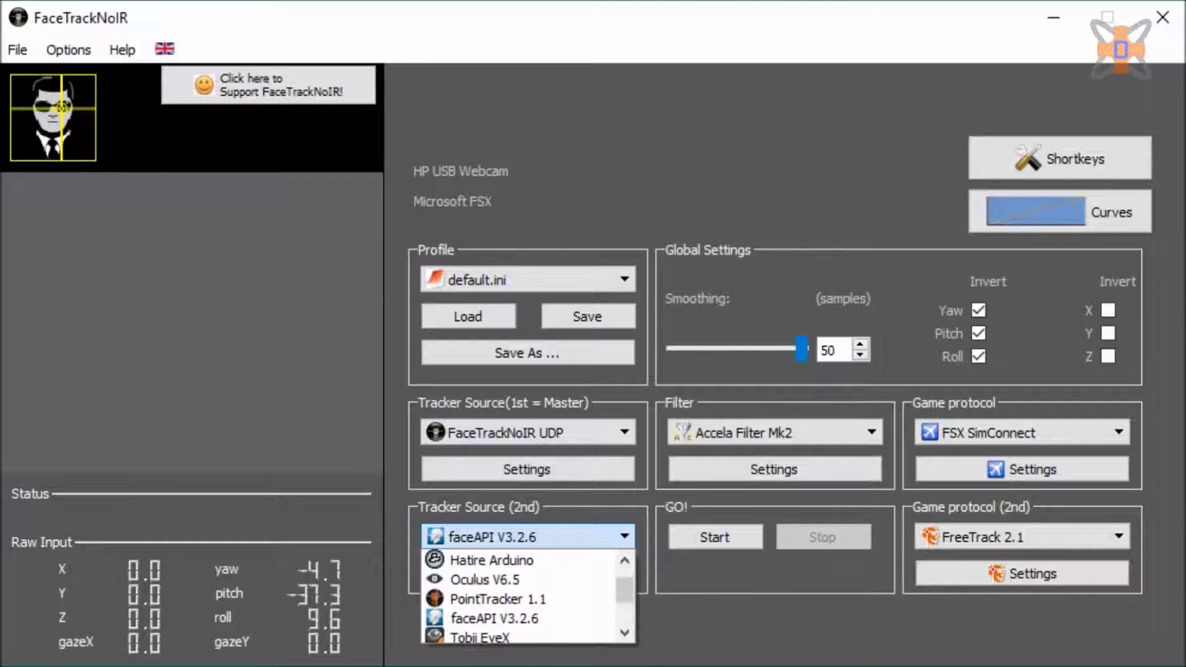
{"action": "scroll", "coordinate": [528, 599], "scroll_direction": "down", "scroll_amount": 1}
{"action": "left_click", "coordinate": [528, 537]}
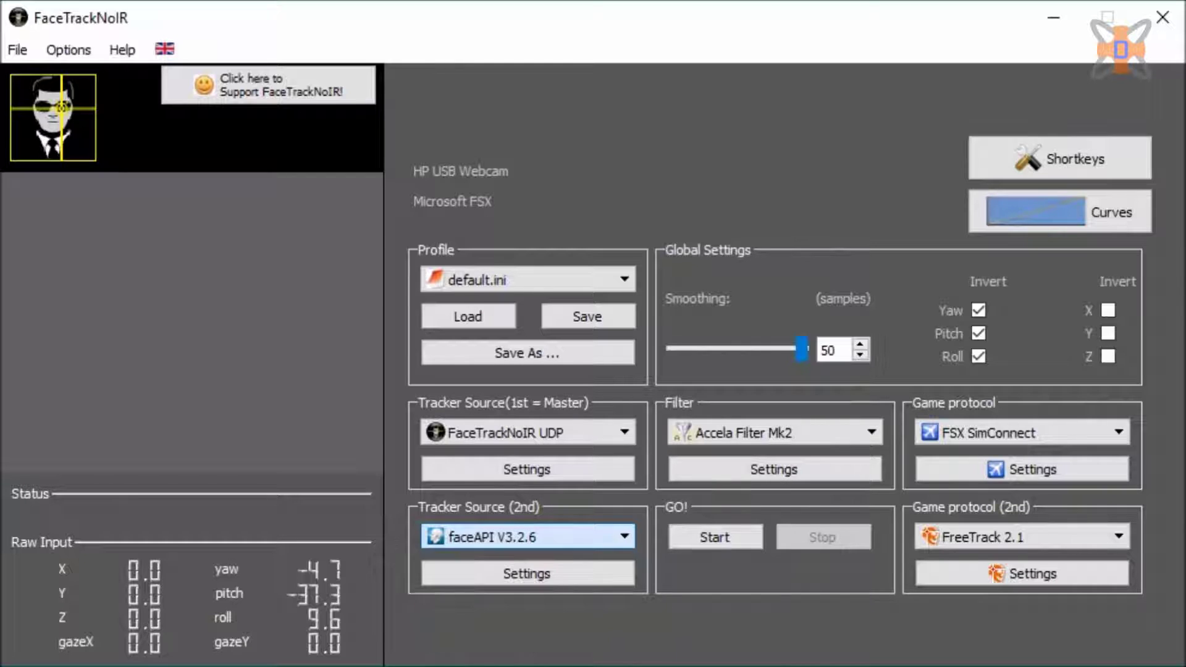
{"action": "left_click", "coordinate": [525, 537]}
{"action": "left_click", "coordinate": [525, 555]}
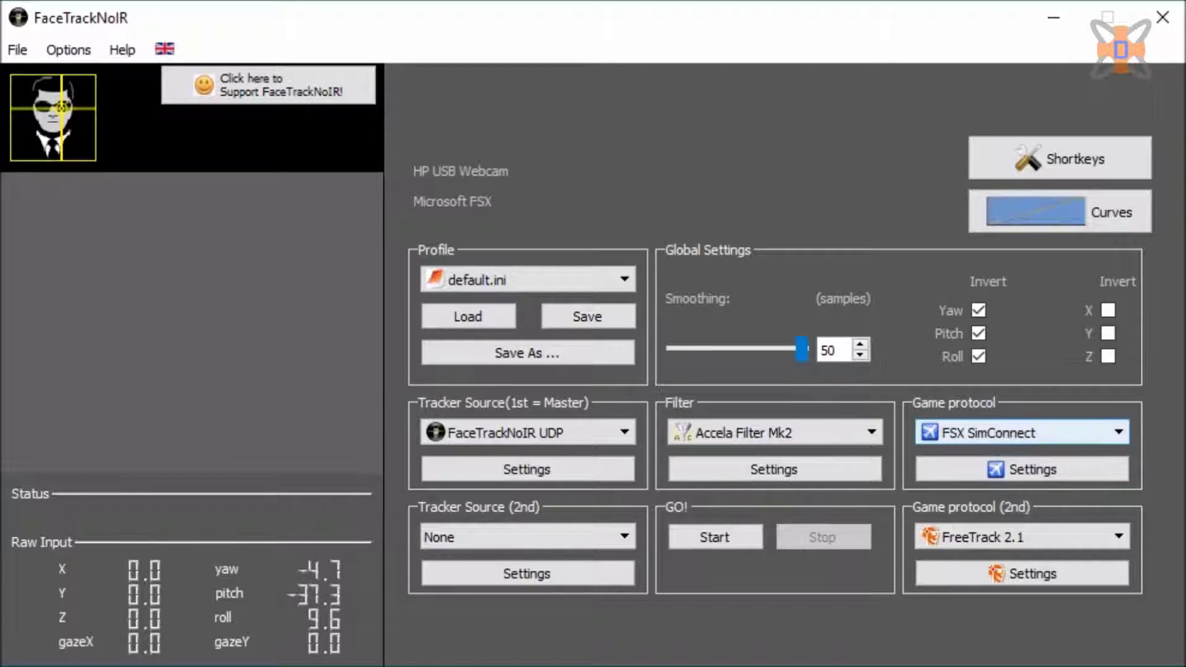
- Check the first game protocol, keeping FSX SimConnect, and view its settings
{"action": "left_click", "coordinate": [1022, 433]}
{"action": "left_click", "coordinate": [1022, 433]}
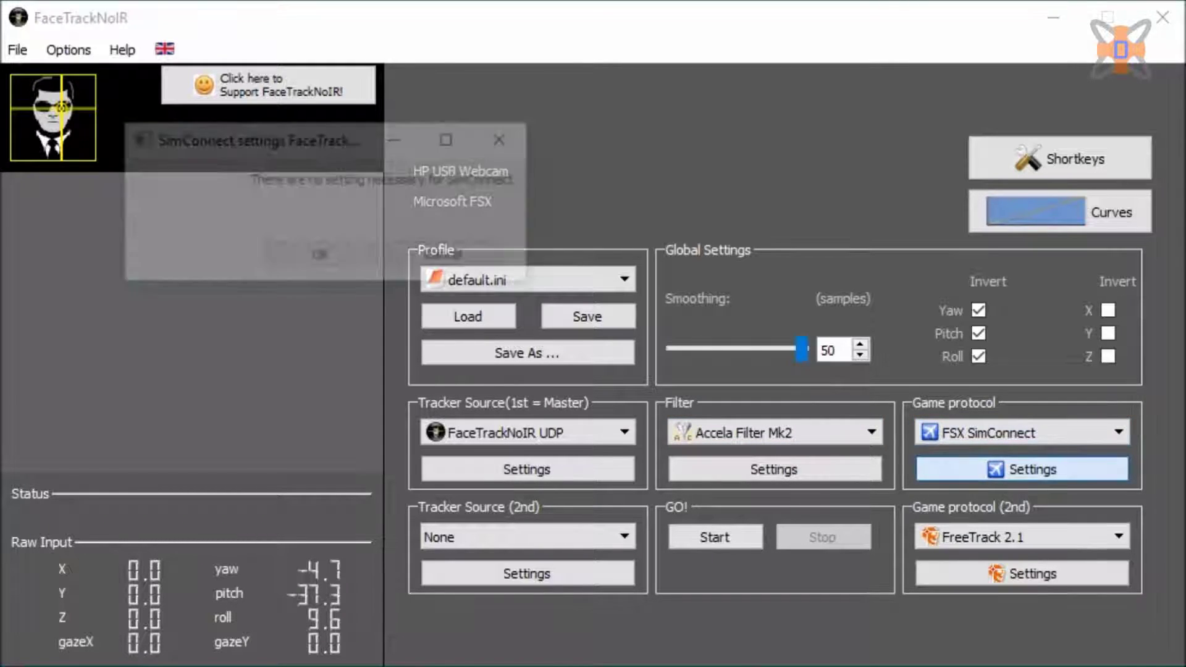
{"action": "left_click", "coordinate": [320, 257]}
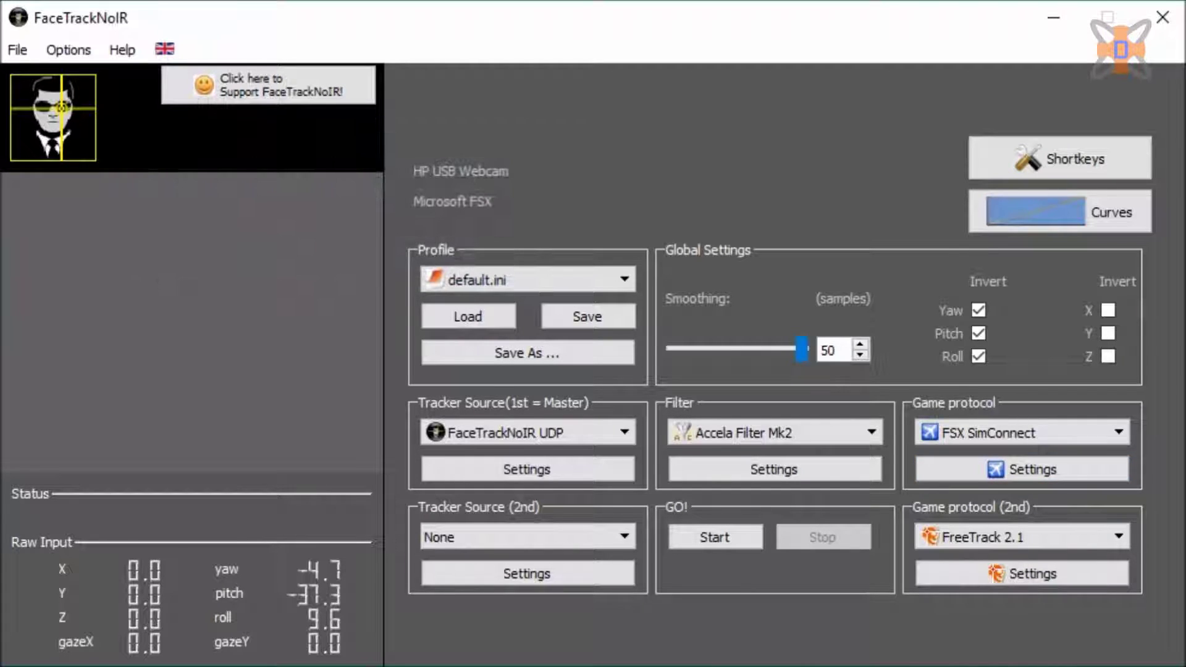
- Look through the available second game protocols and keep FreeTrack 2.1 selected
{"action": "left_click", "coordinate": [1023, 537]}
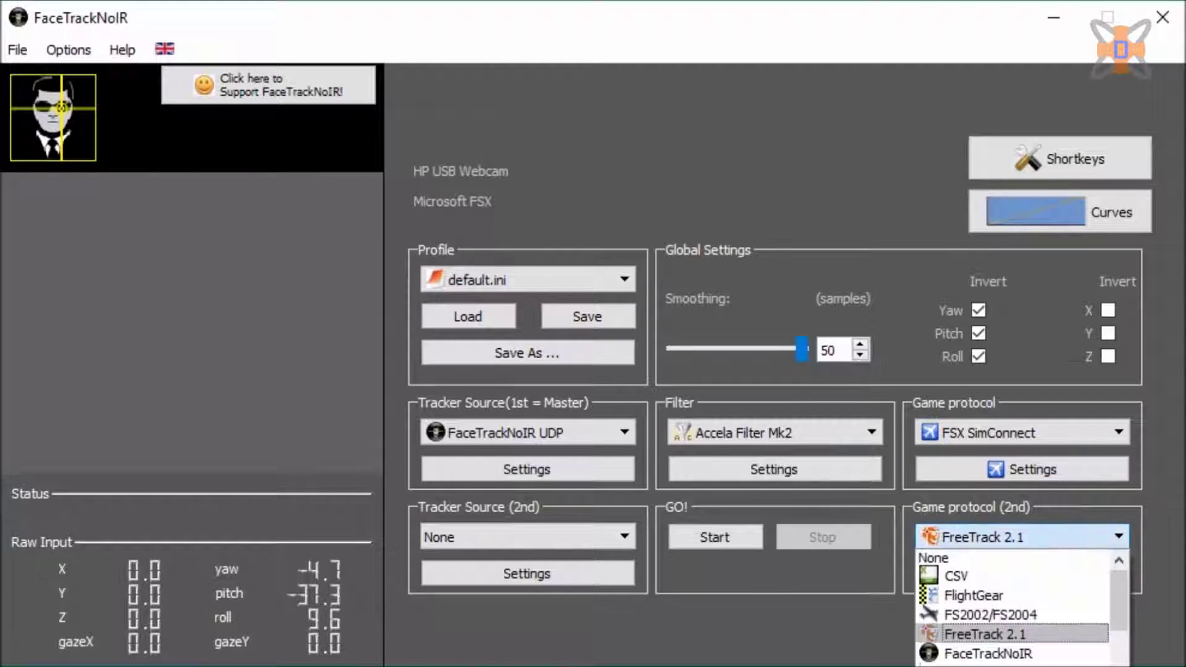
{"action": "scroll", "coordinate": [1013, 576], "scroll_direction": "down", "scroll_amount": 1}
{"action": "scroll", "coordinate": [1013, 616], "scroll_direction": "up", "scroll_amount": 1}
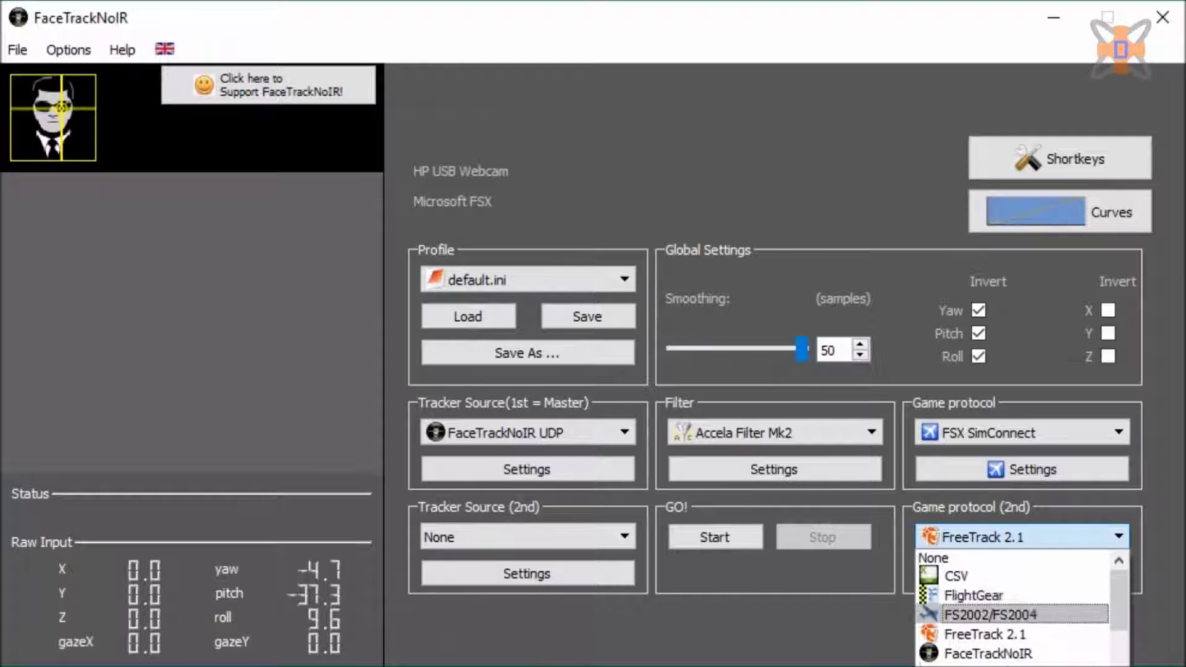
{"action": "key", "text": "Down"}
{"action": "scroll", "coordinate": [1014, 635], "scroll_direction": "down", "scroll_amount": 1}
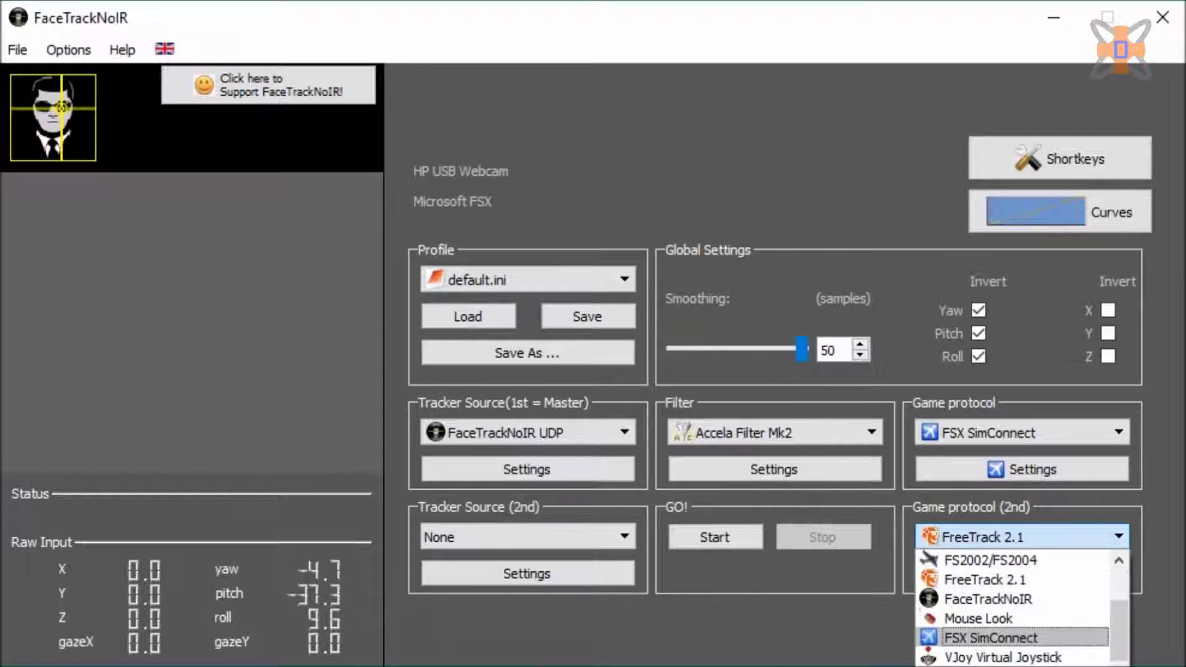
{"action": "key", "text": "Down"}
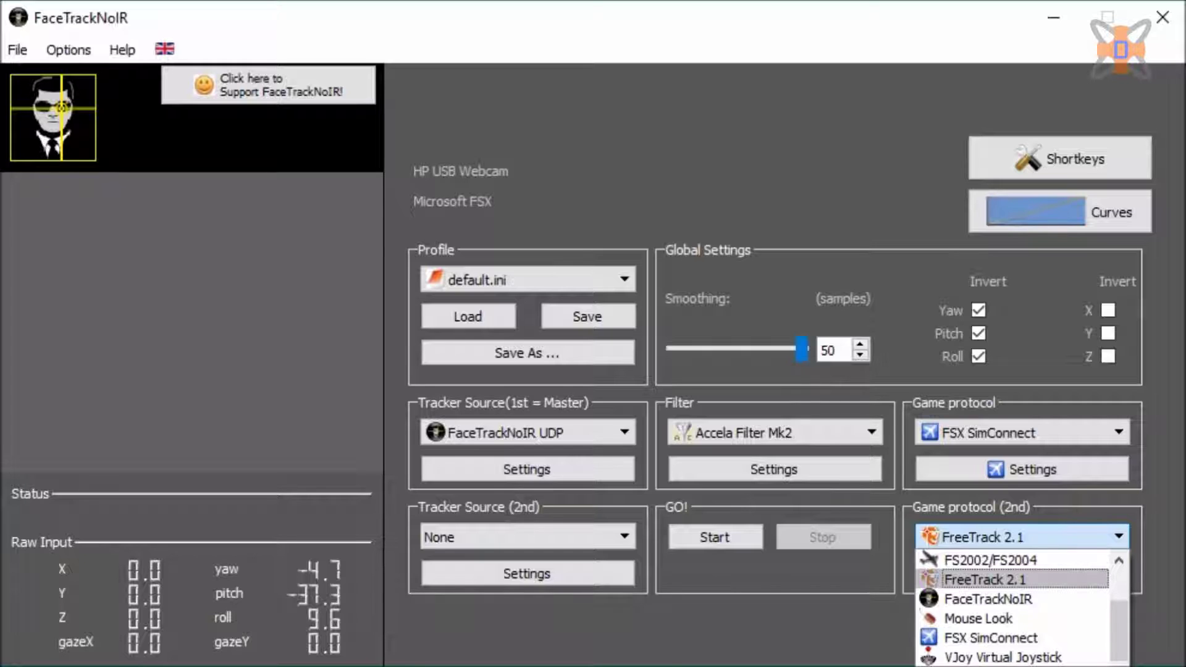
{"action": "left_click", "coordinate": [1013, 579]}
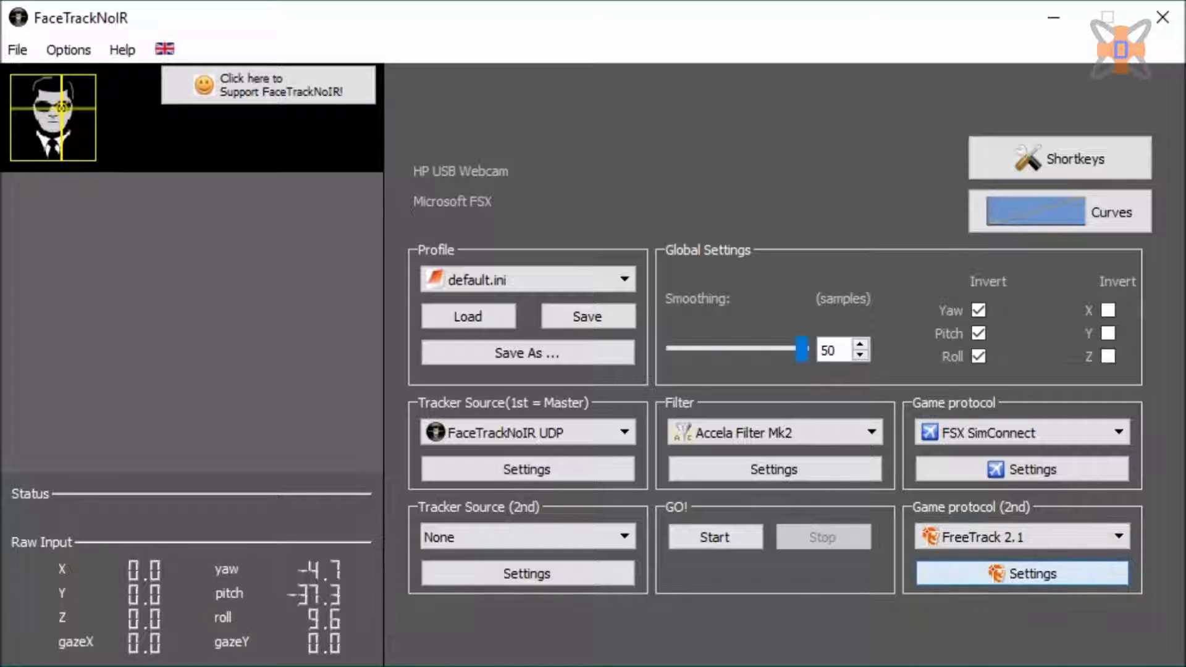
- Confirm the FreeTrack 2.1 settings with the dummy TrackIR.exe and both interfaces enabled, and start tracking
{"action": "left_click", "coordinate": [1023, 574]}
{"action": "left_click_drag", "start_coordinate": [531, 139], "coordinate": [496, 108]}
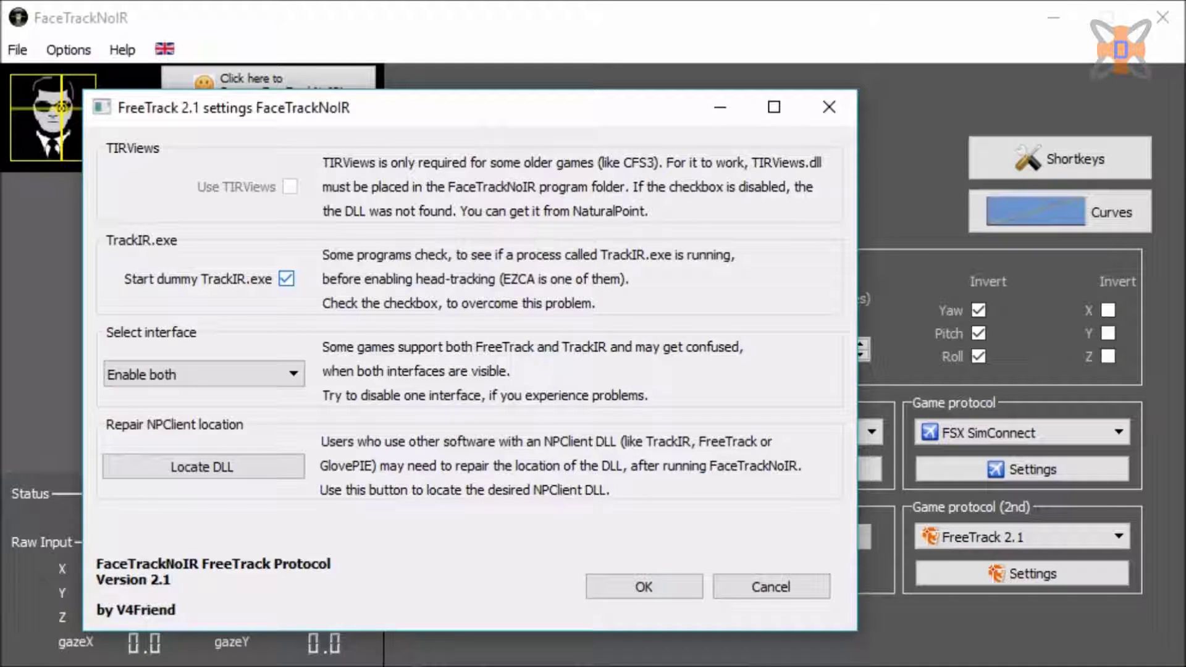
{"action": "left_click", "coordinate": [282, 375]}
{"action": "left_click", "coordinate": [282, 375]}
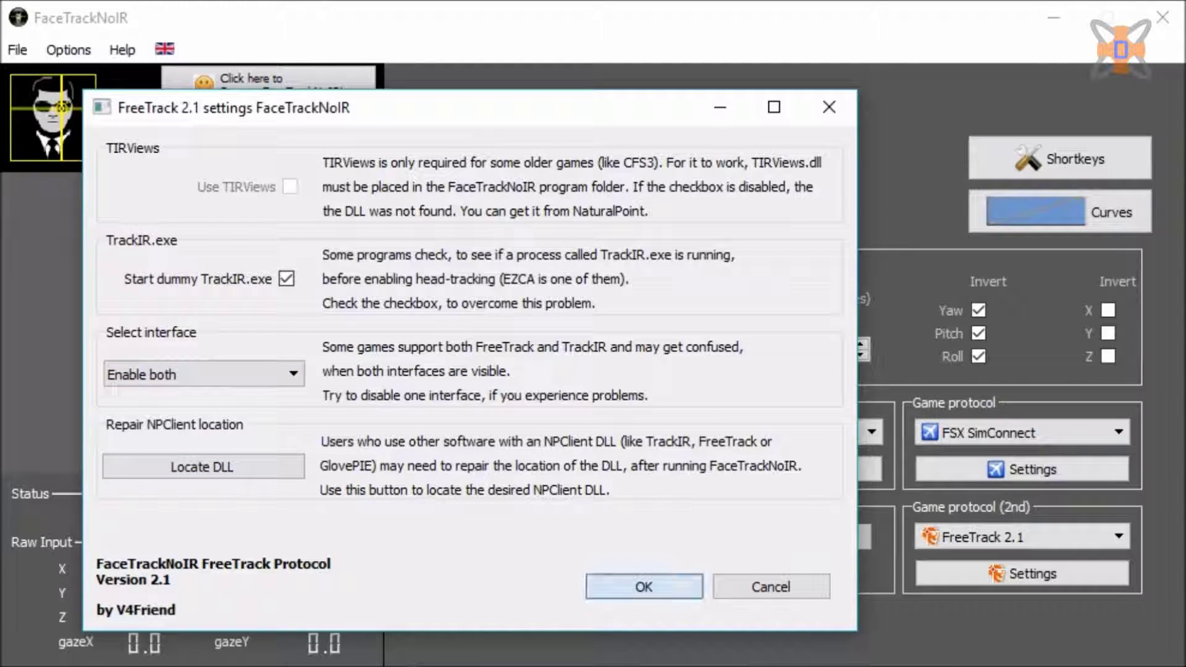
{"action": "left_click", "coordinate": [644, 586]}
{"action": "left_click", "coordinate": [748, 537]}
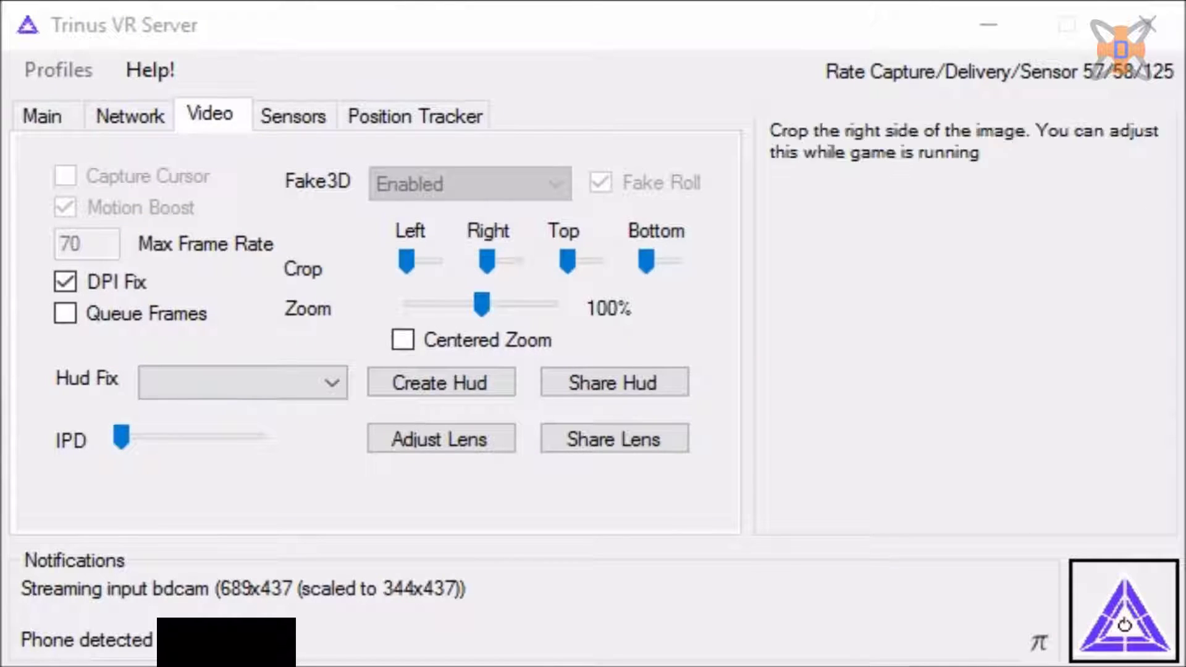
- Open the lens adjustment in the Trinus video settings, adjust Screen X and advance to the Lens X setting
{"action": "left_click", "coordinate": [441, 438]}
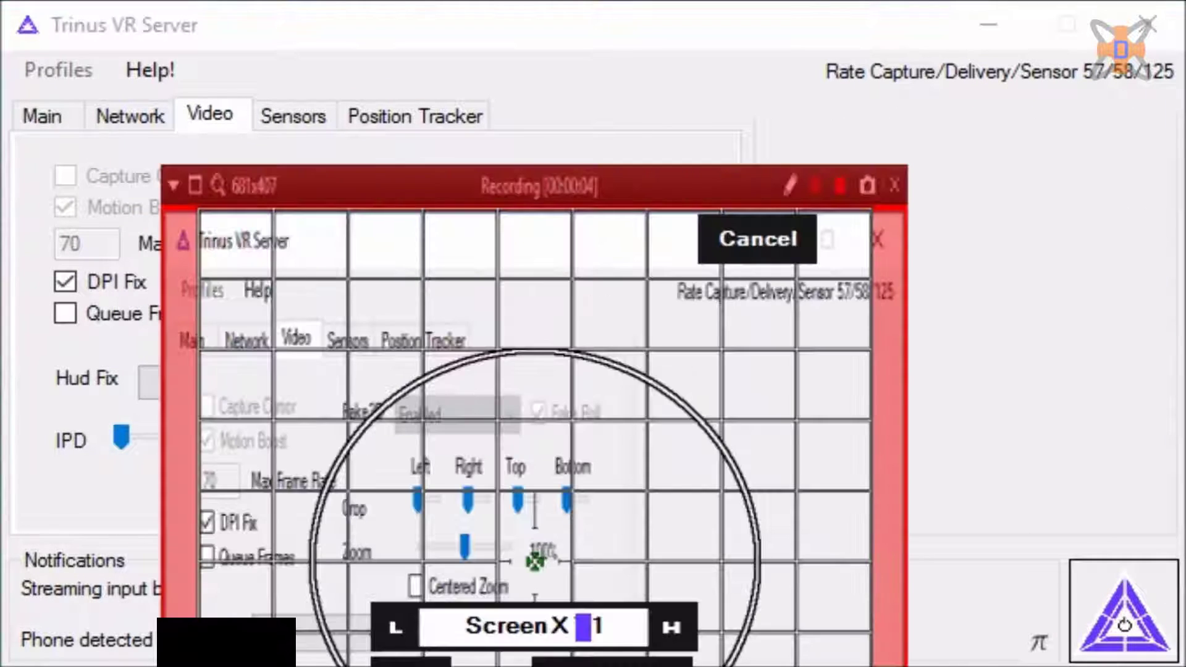
{"action": "left_click_drag", "start_coordinate": [543, 187], "coordinate": [577, 0]}
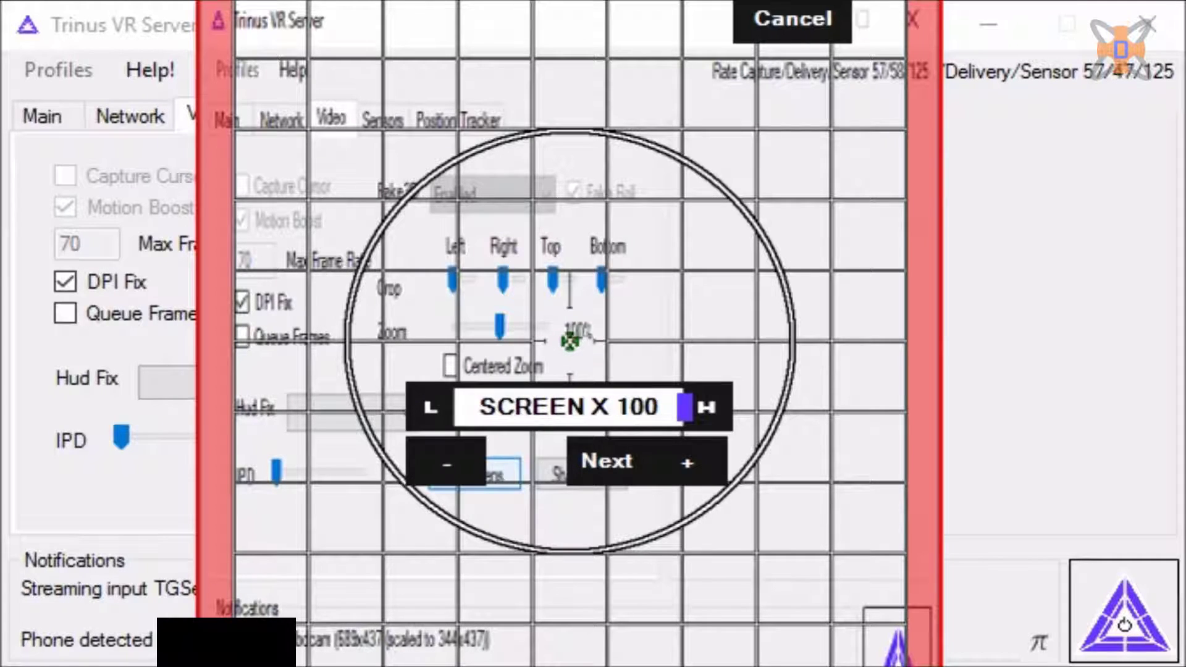
{"action": "left_click_drag", "start_coordinate": [685, 407], "coordinate": [547, 407]}
{"action": "left_click", "coordinate": [607, 461]}
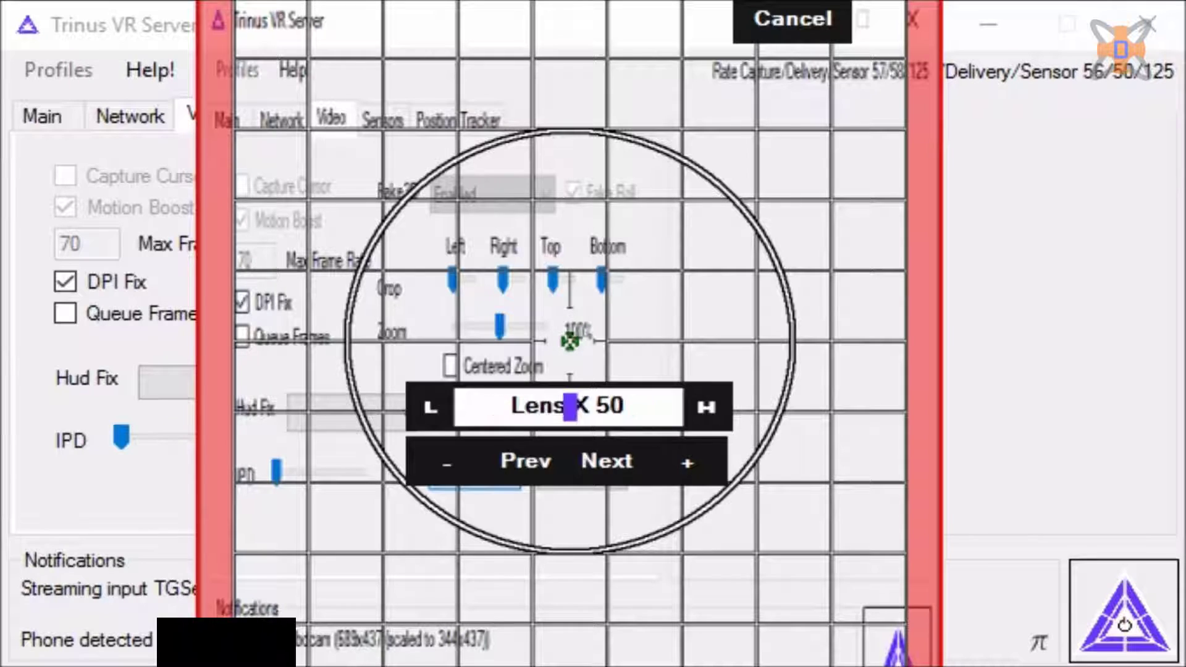